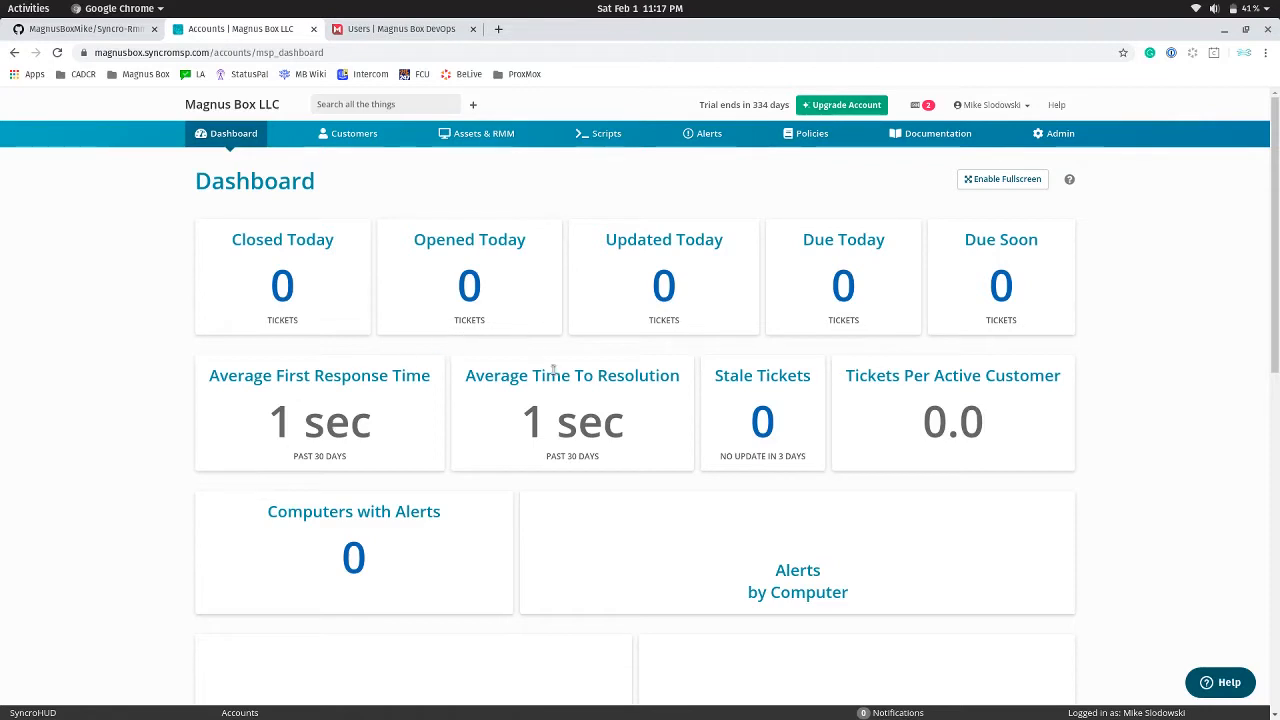
# Check the Magnus Box Dev 1 customer's Magnus Box username and password custom fields, then go to Scripts
pyautogui.click(357, 137)
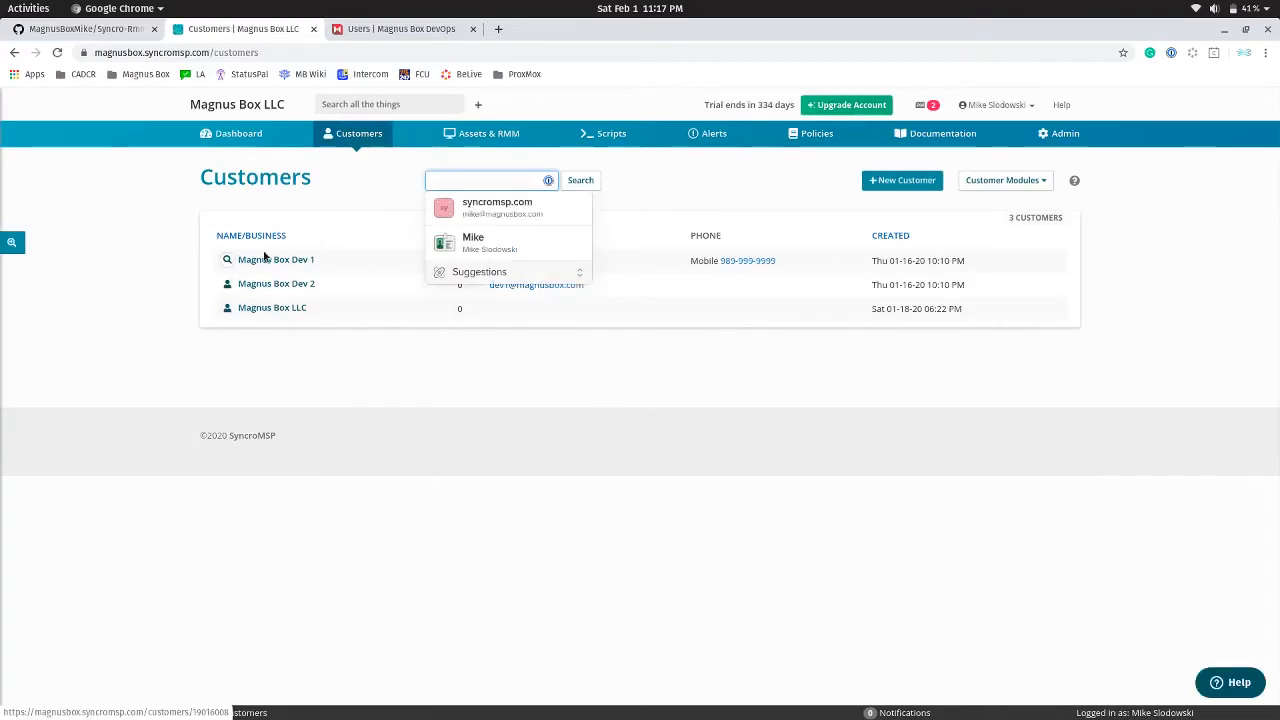
pyautogui.click(270, 260)
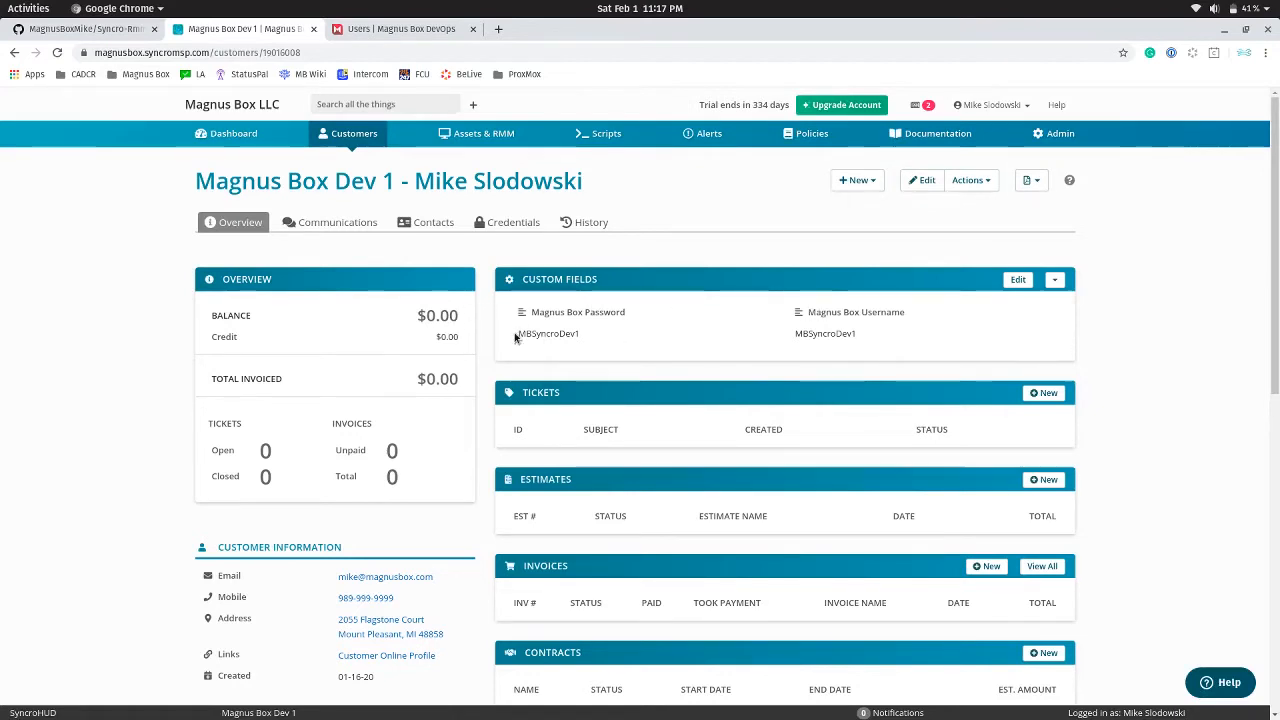
pyautogui.moveTo(516, 333); pyautogui.dragTo(594, 336)
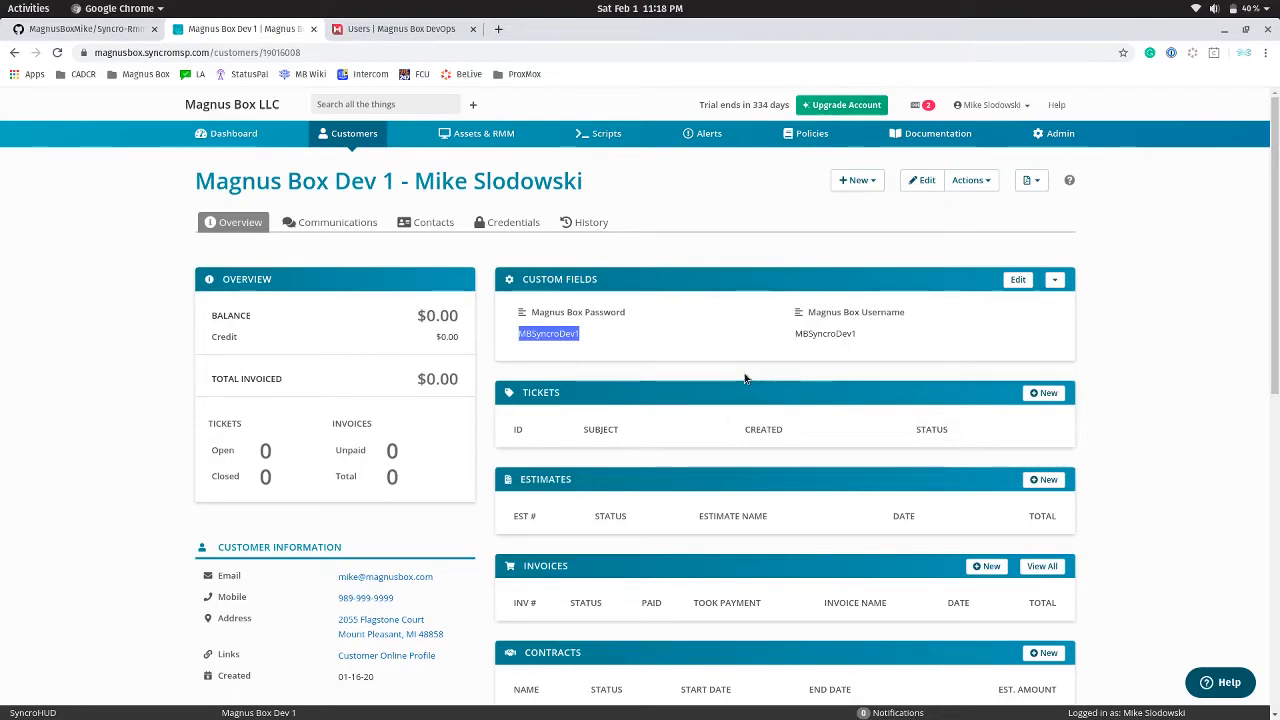
pyautogui.click(1016, 282)
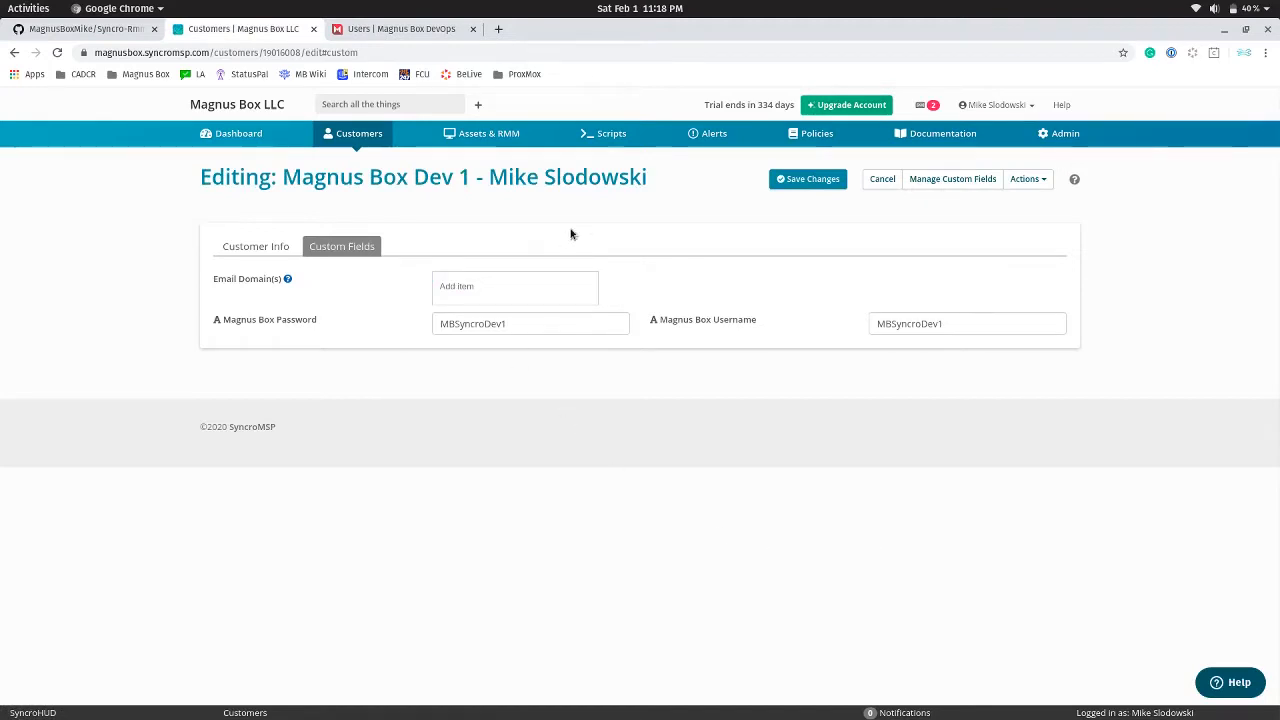
pyautogui.click(605, 135)
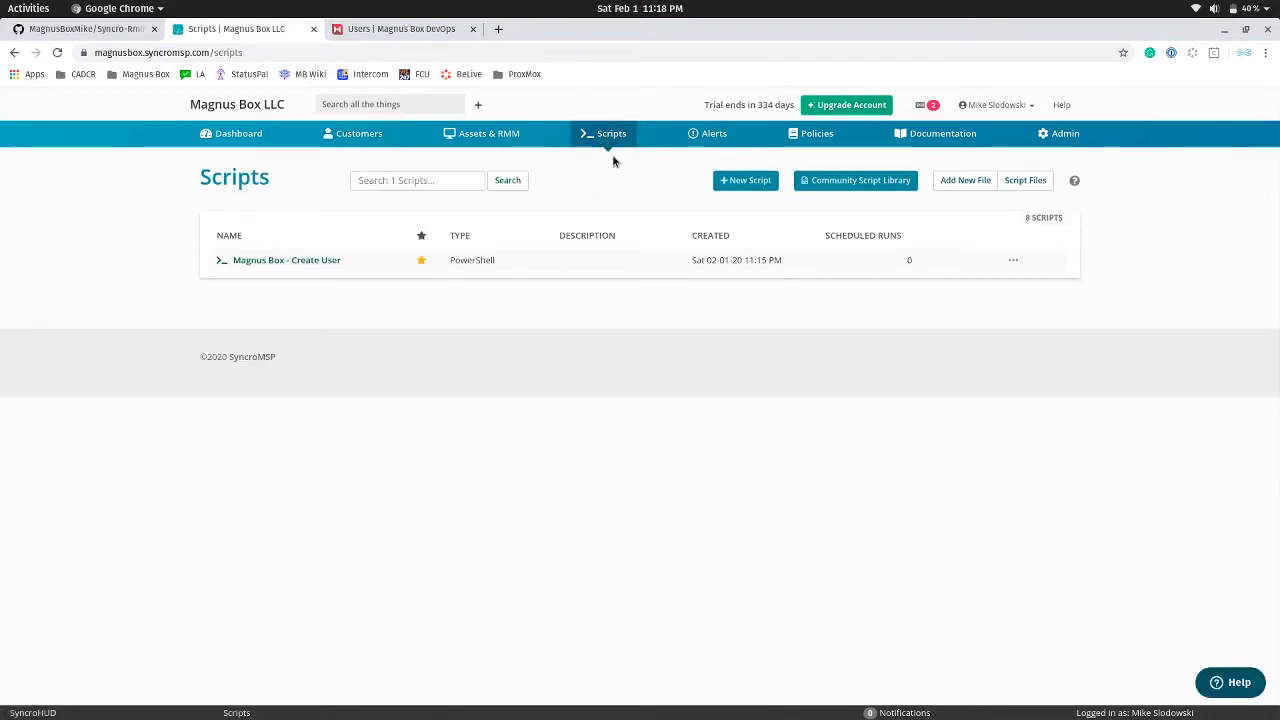
# Create a new favourite PowerShell script named 'Magnus Box - Create a user account'
pyautogui.click(750, 187)
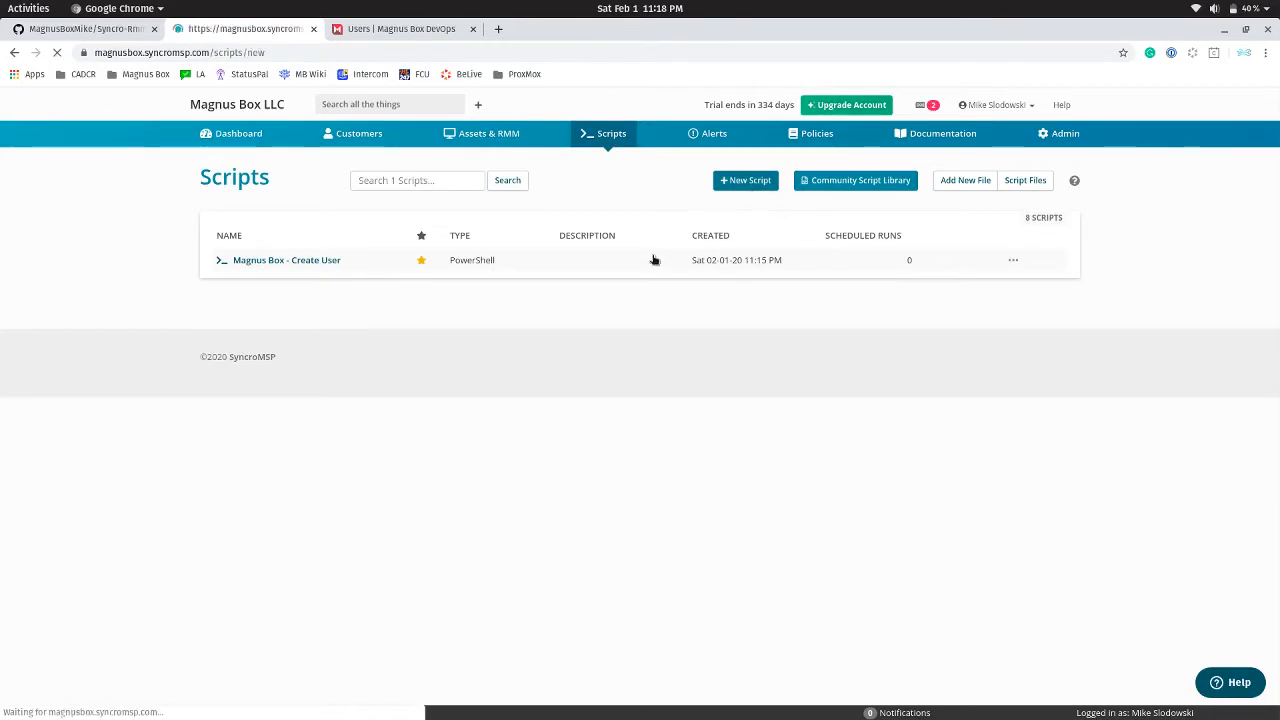
pyautogui.click(243, 227)
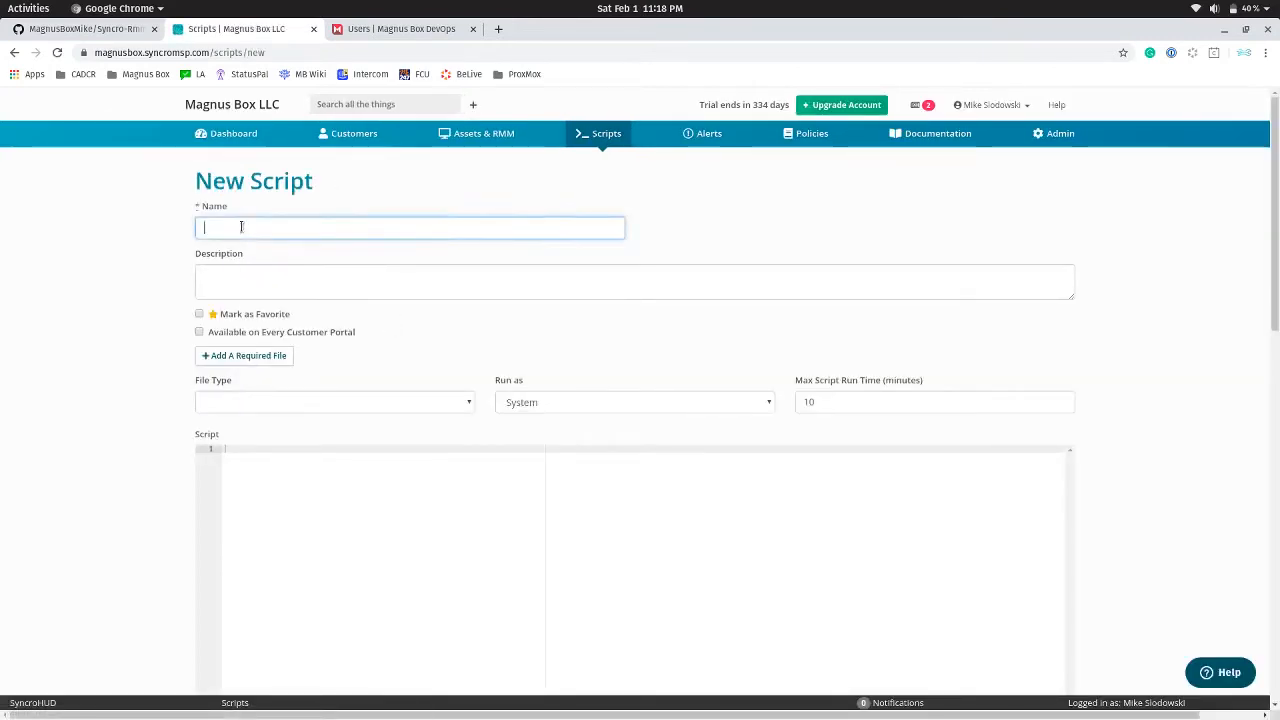
pyautogui.write('Magnus B')
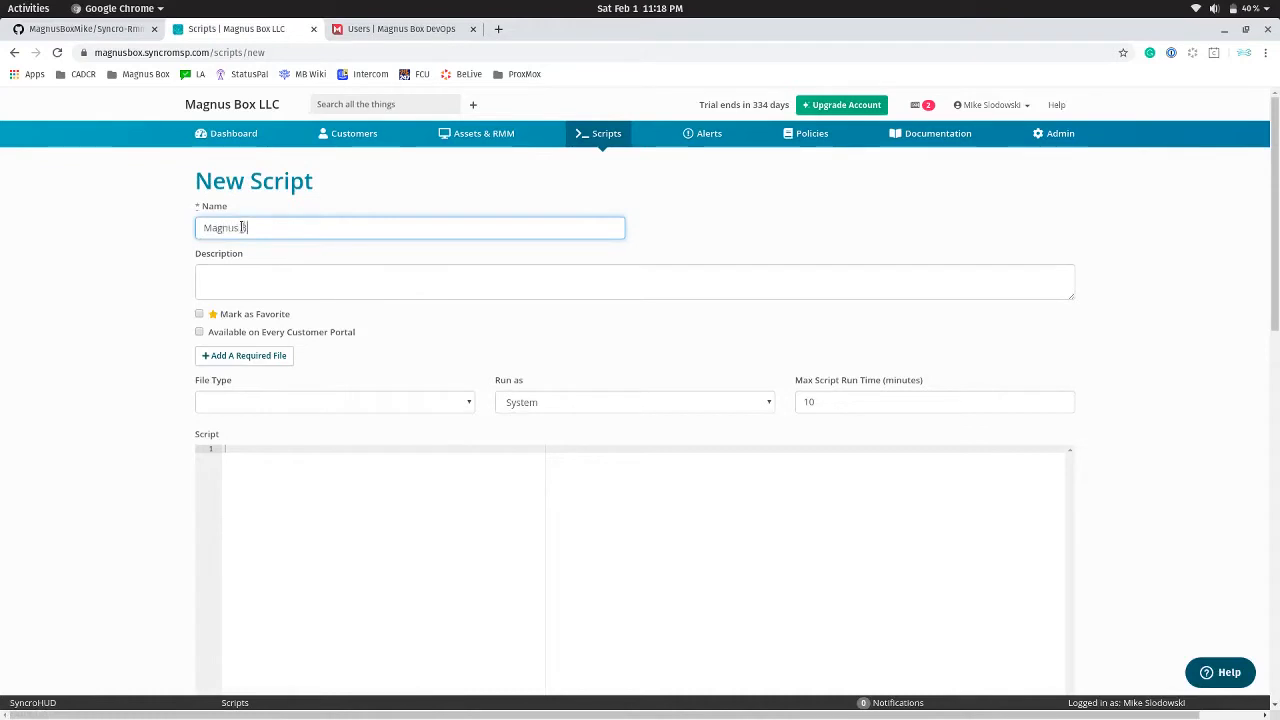
pyautogui.write('ox - Create a user account')
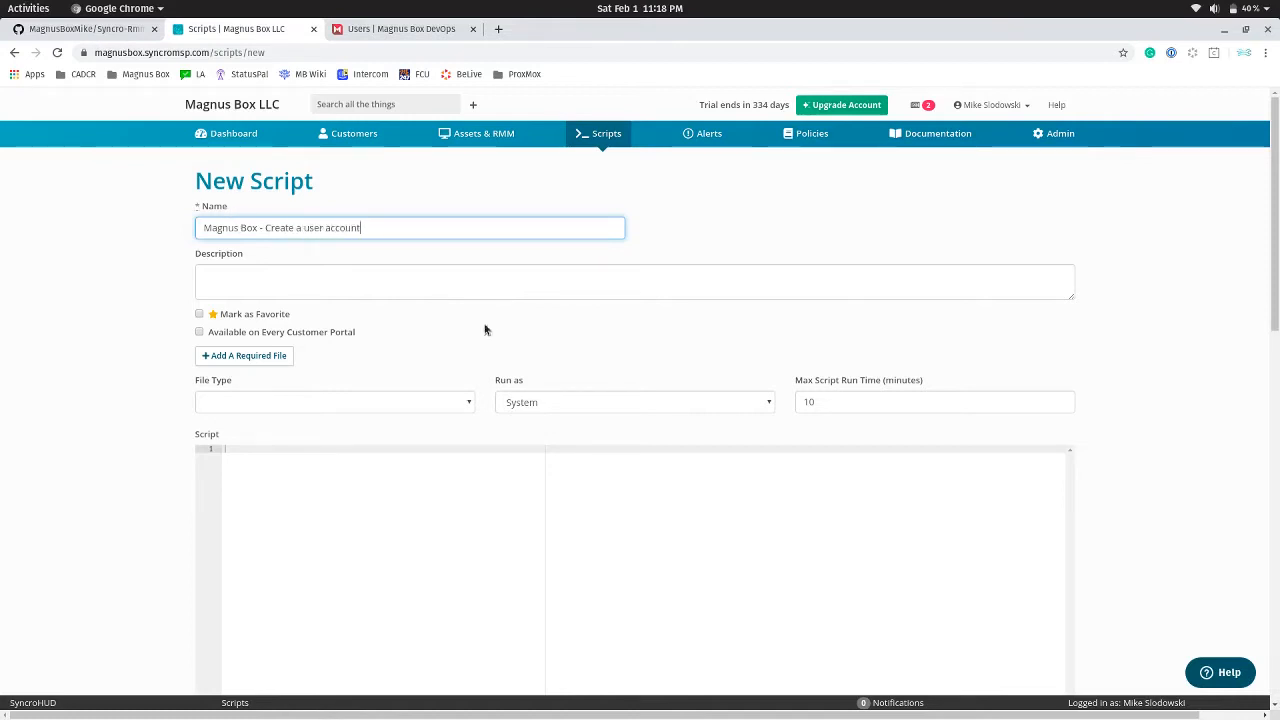
pyautogui.click(199, 315)
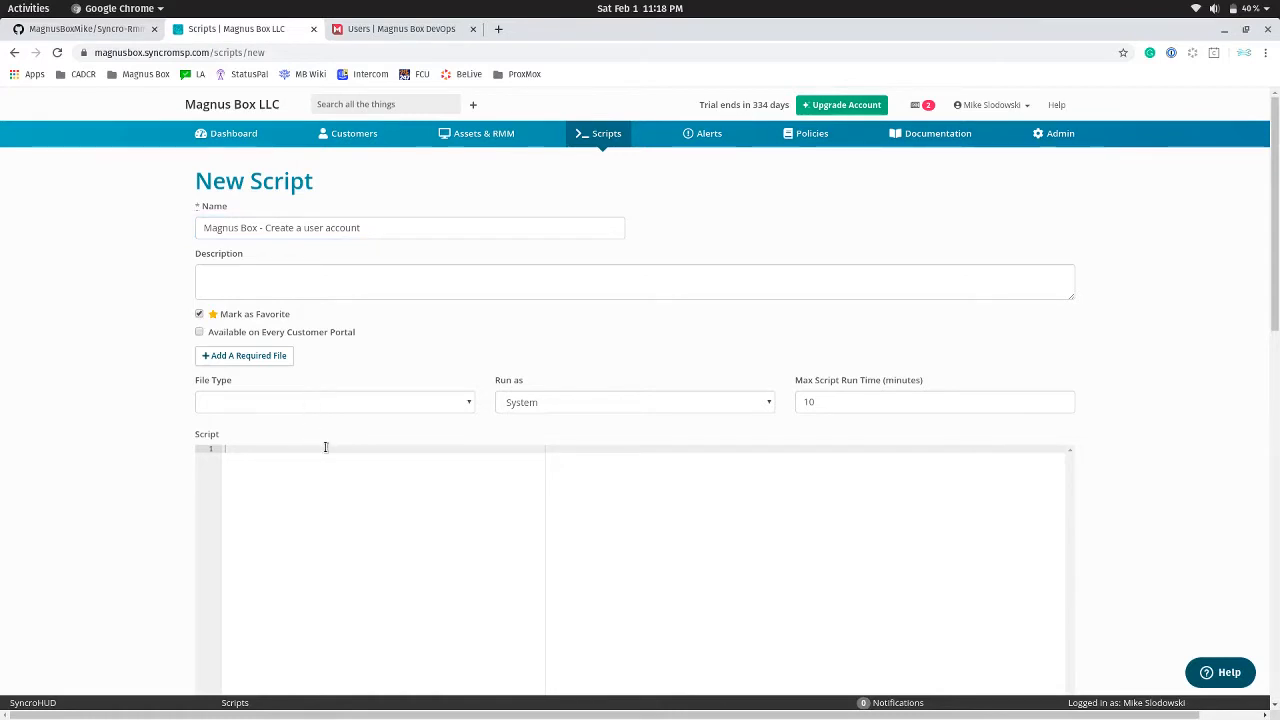
pyautogui.click(257, 403)
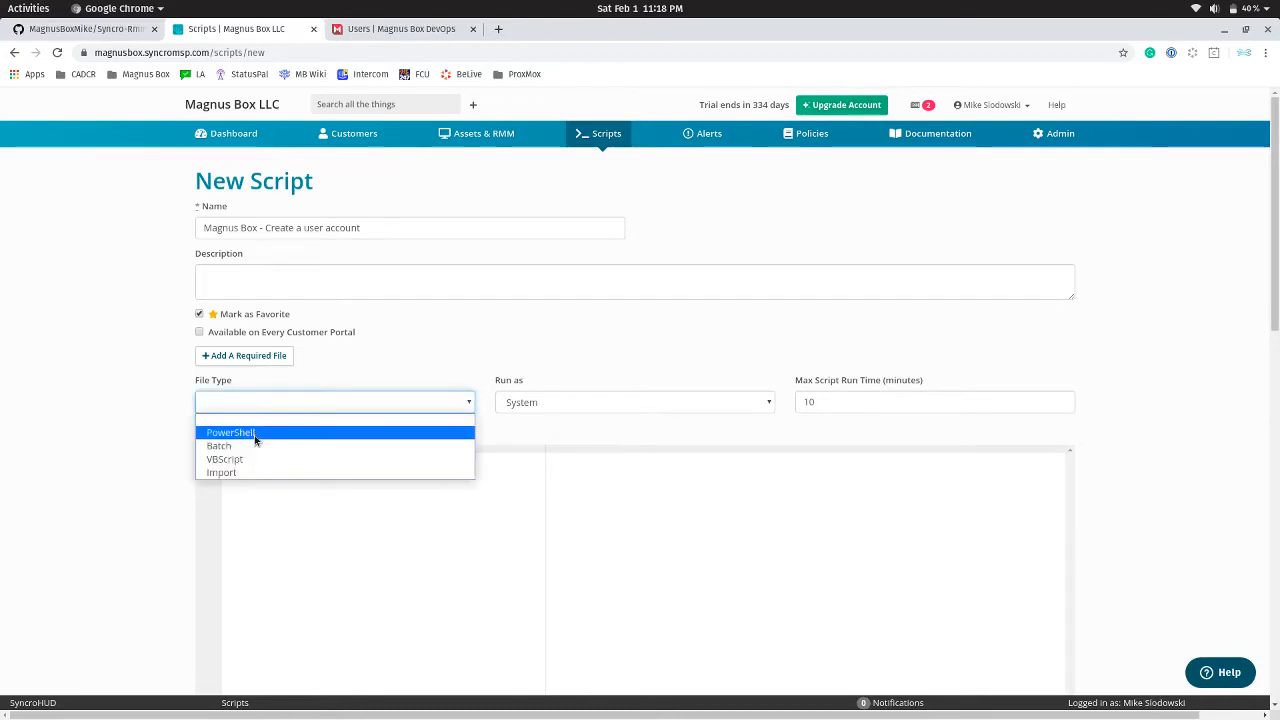
pyautogui.click(266, 431)
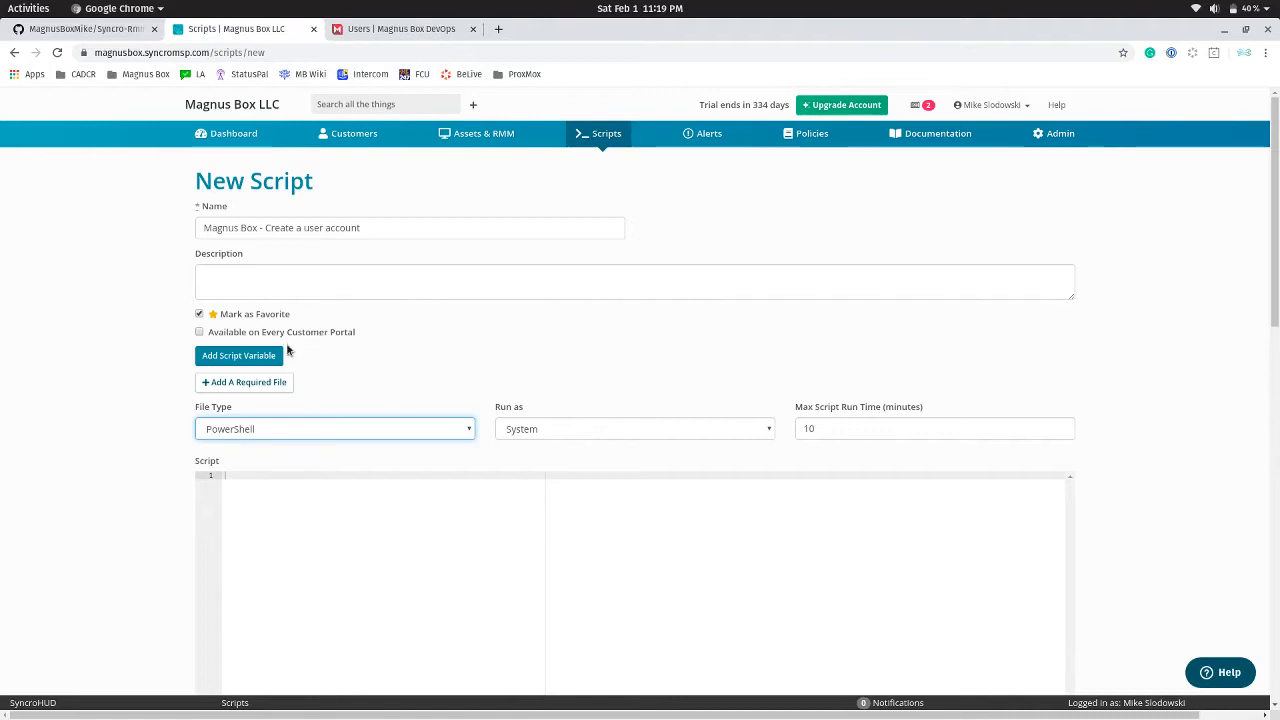
# Add platform variable mbu mapped to {{customer_custom_field_magnus_box_username}}, then add another variable row
pyautogui.click(222, 360)
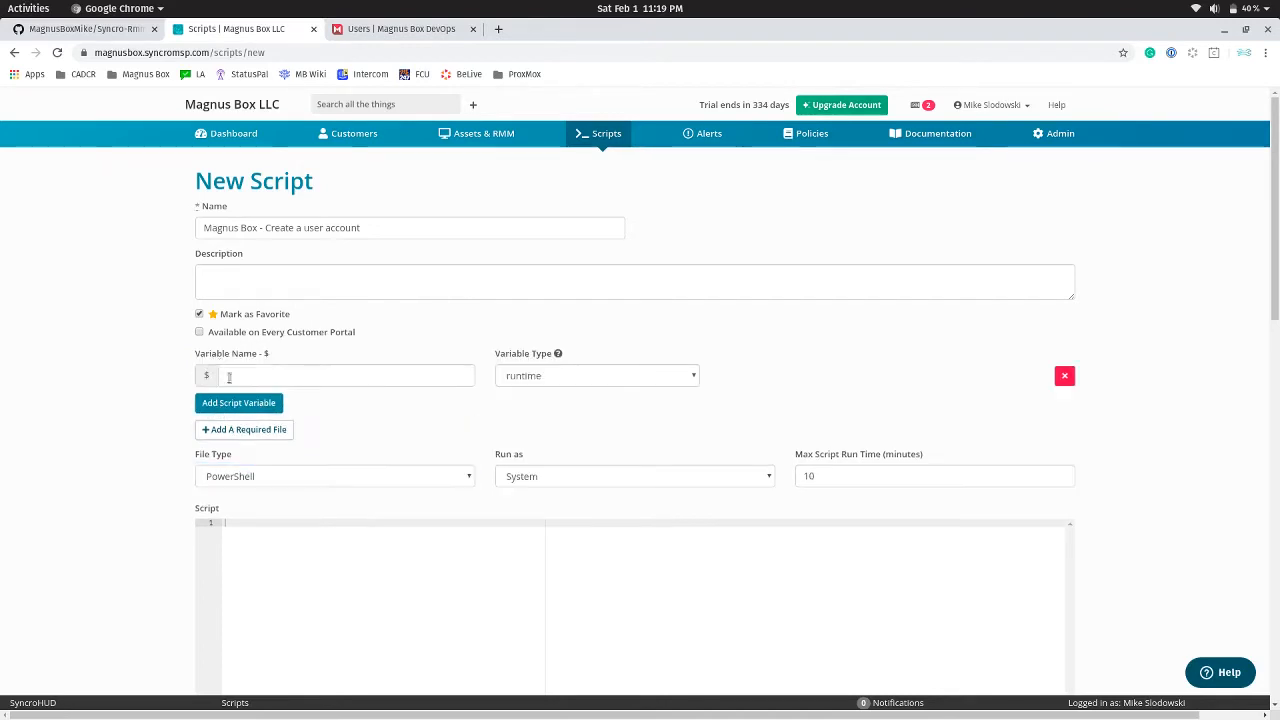
pyautogui.click(286, 375)
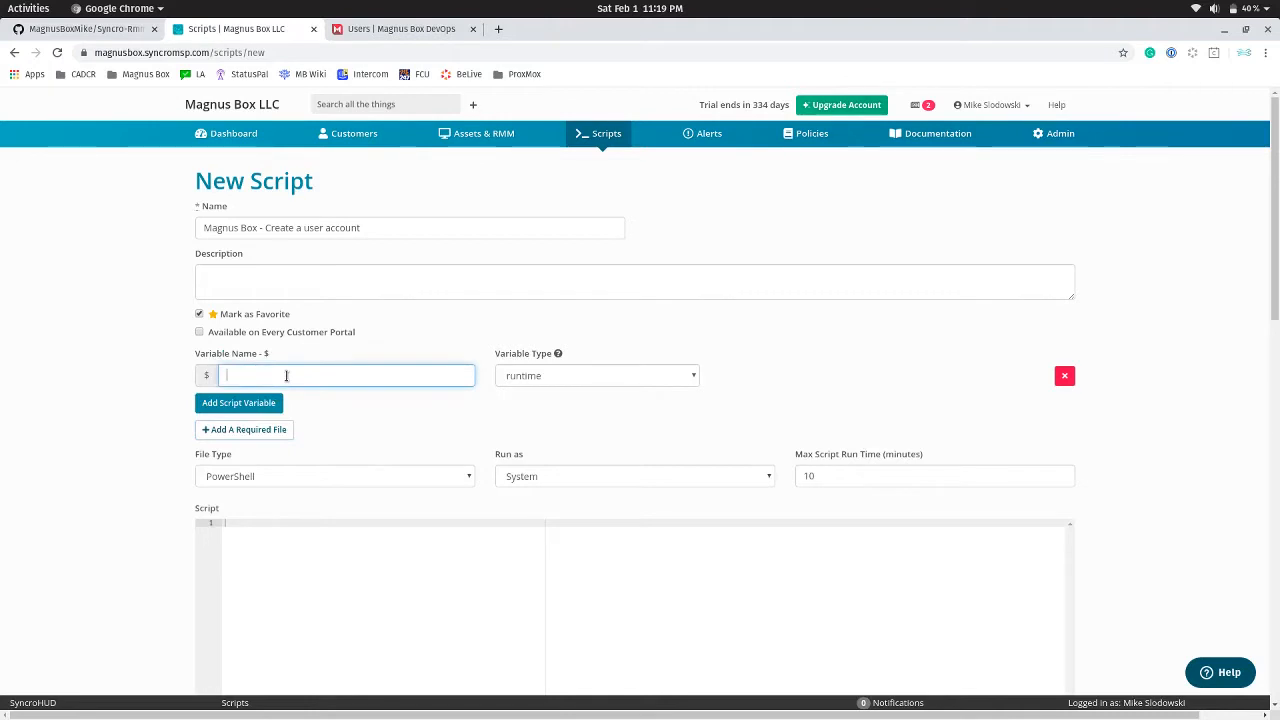
pyautogui.write('mbu')
pyautogui.click(580, 378)
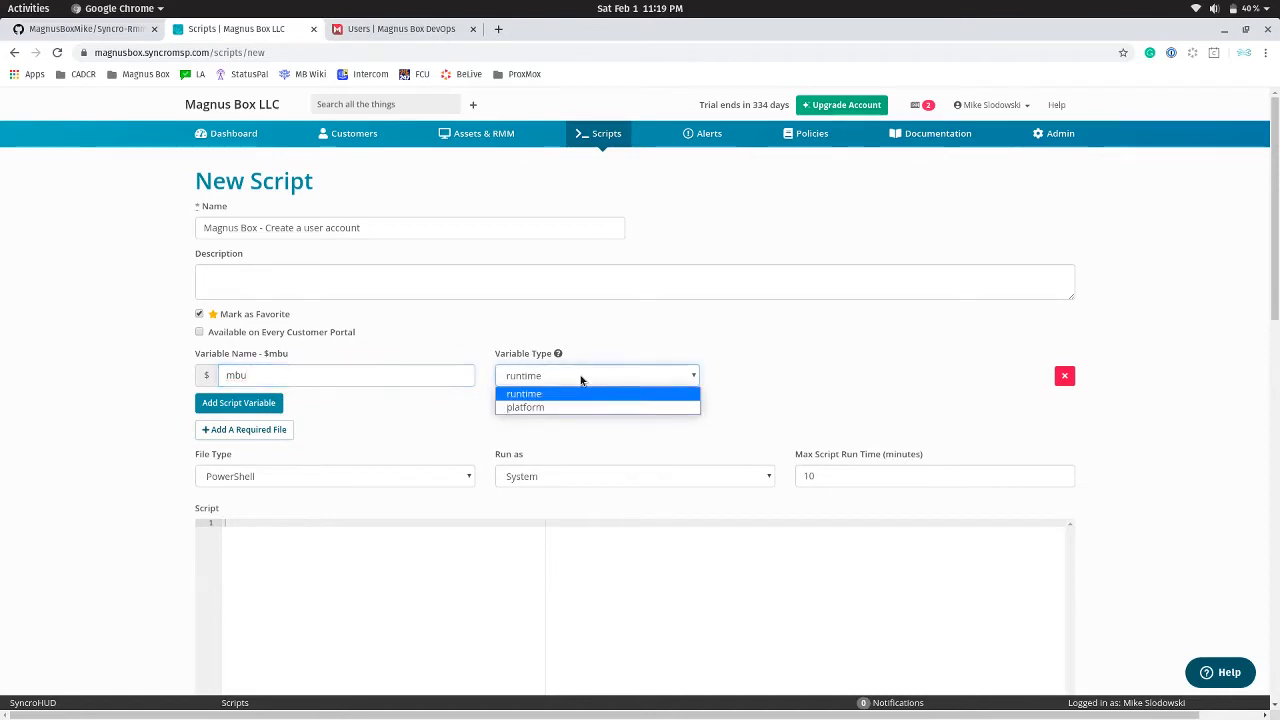
pyautogui.click(550, 409)
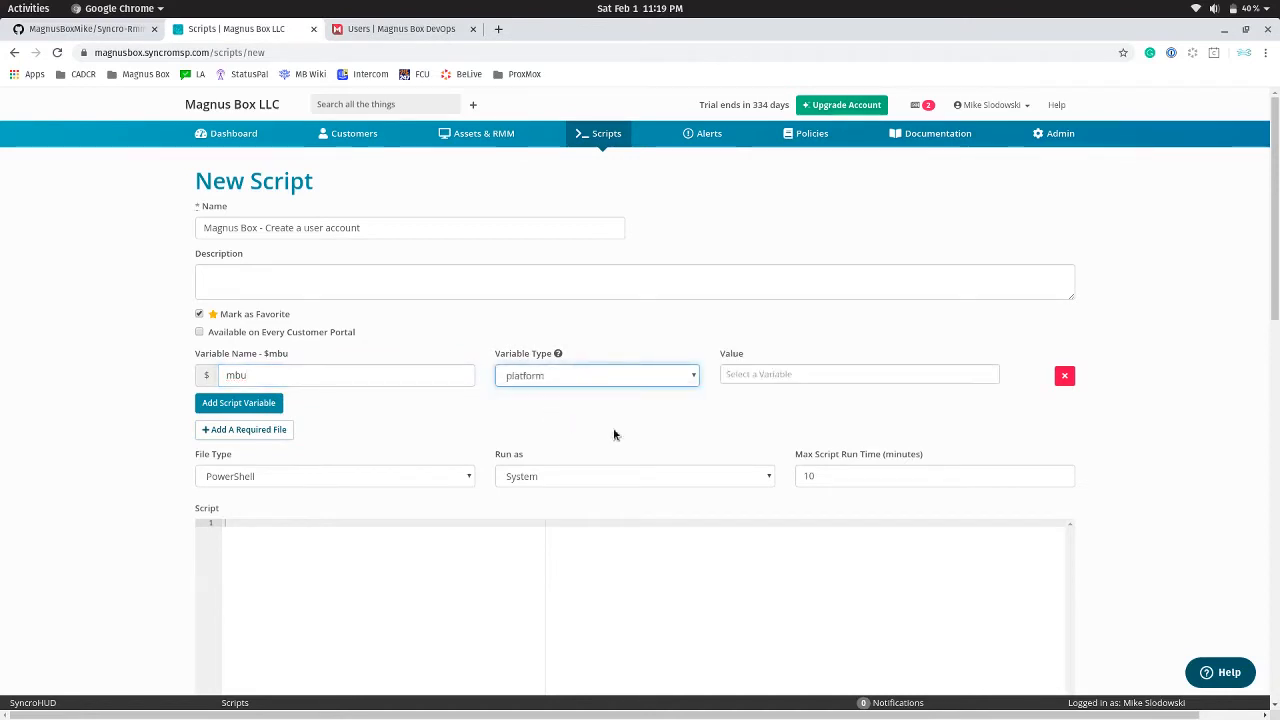
pyautogui.click(783, 377)
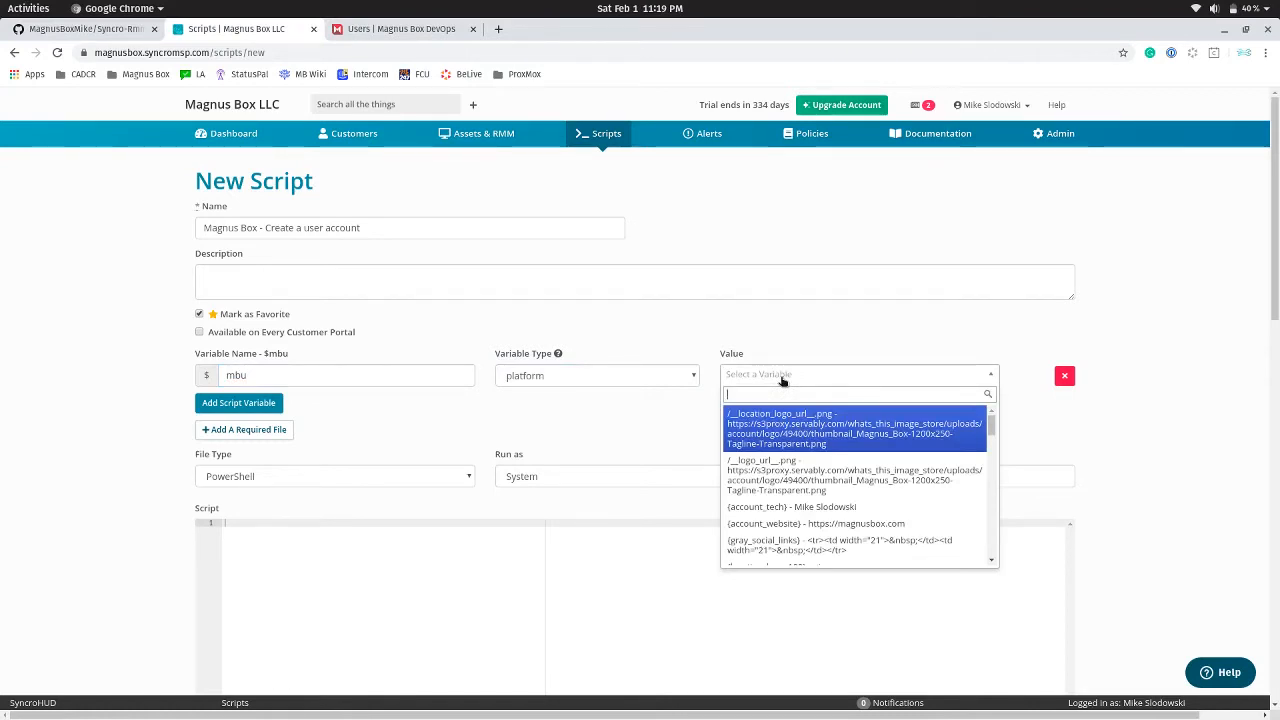
pyautogui.write('magnus')
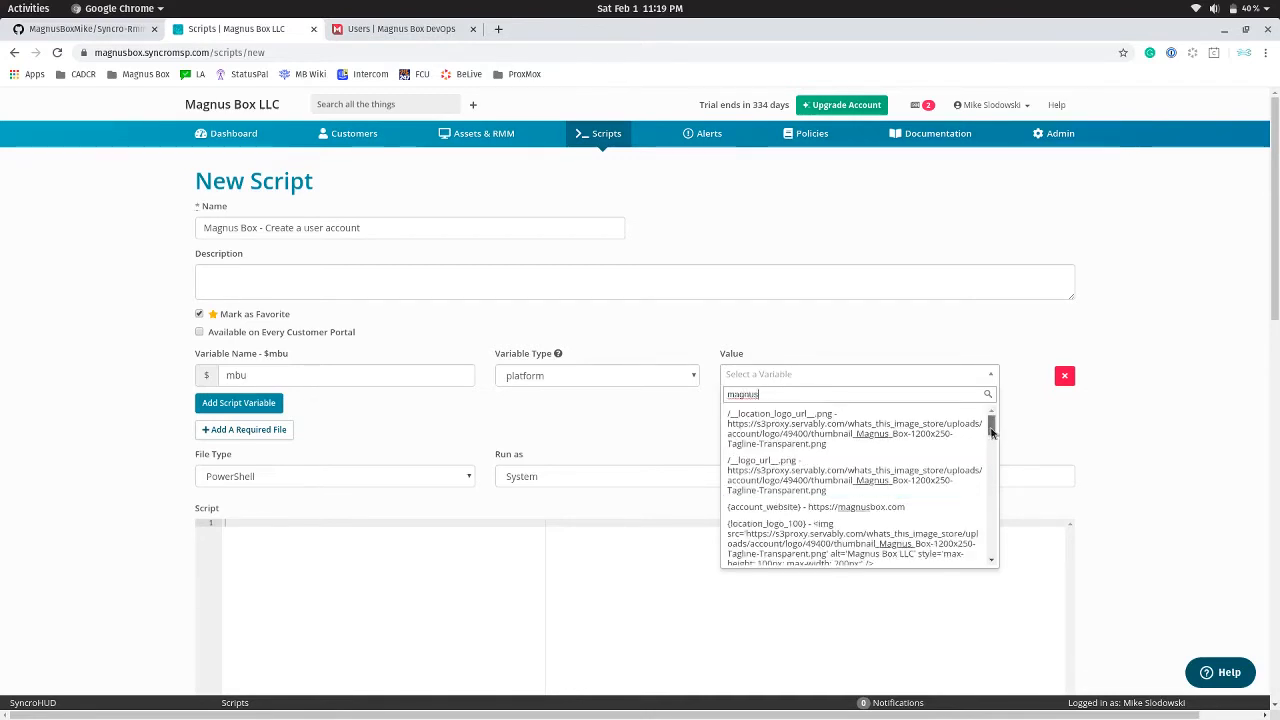
pyautogui.scroll(-2, 992, 440)
pyautogui.moveTo(992, 440); pyautogui.dragTo(980, 478)
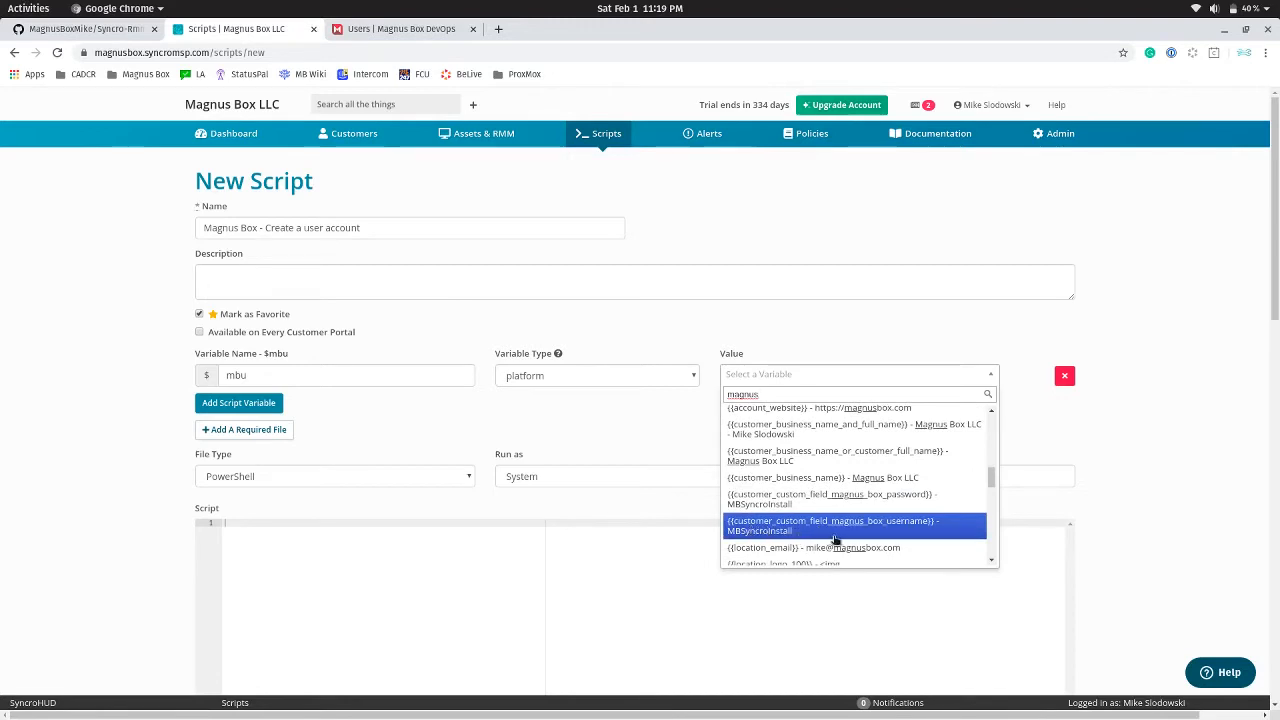
pyautogui.click(905, 528)
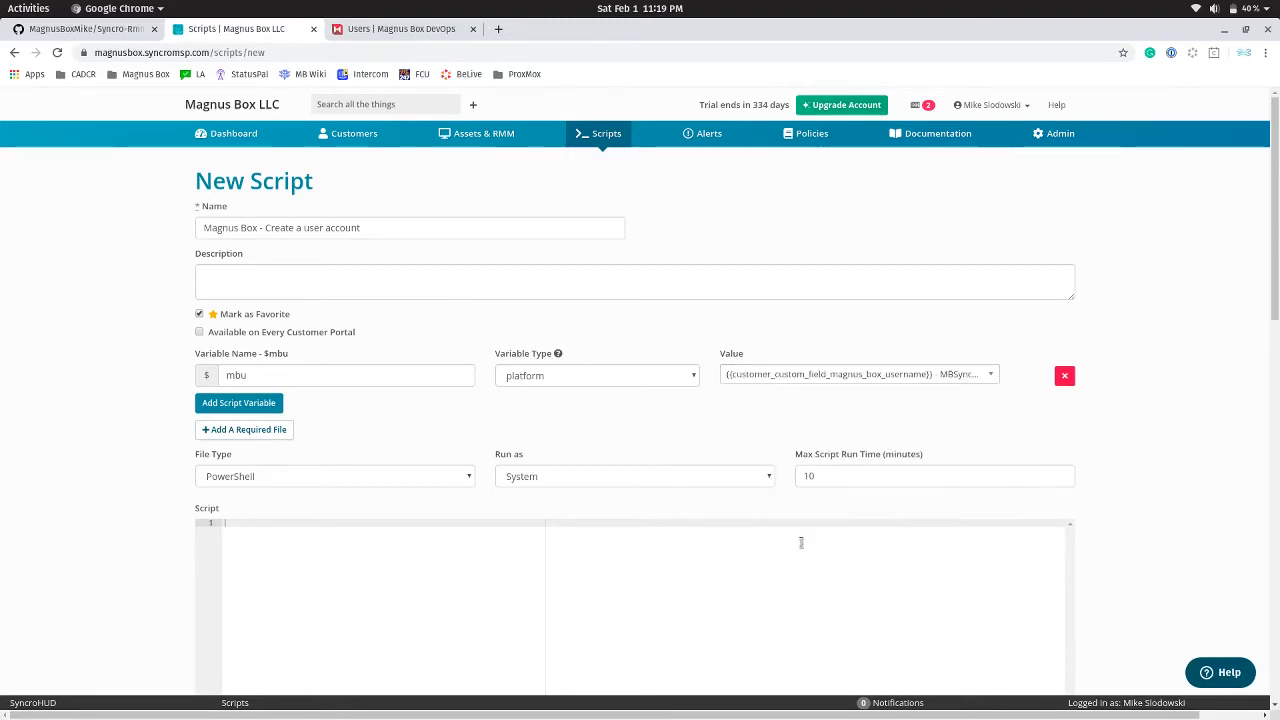
pyautogui.click(240, 403)
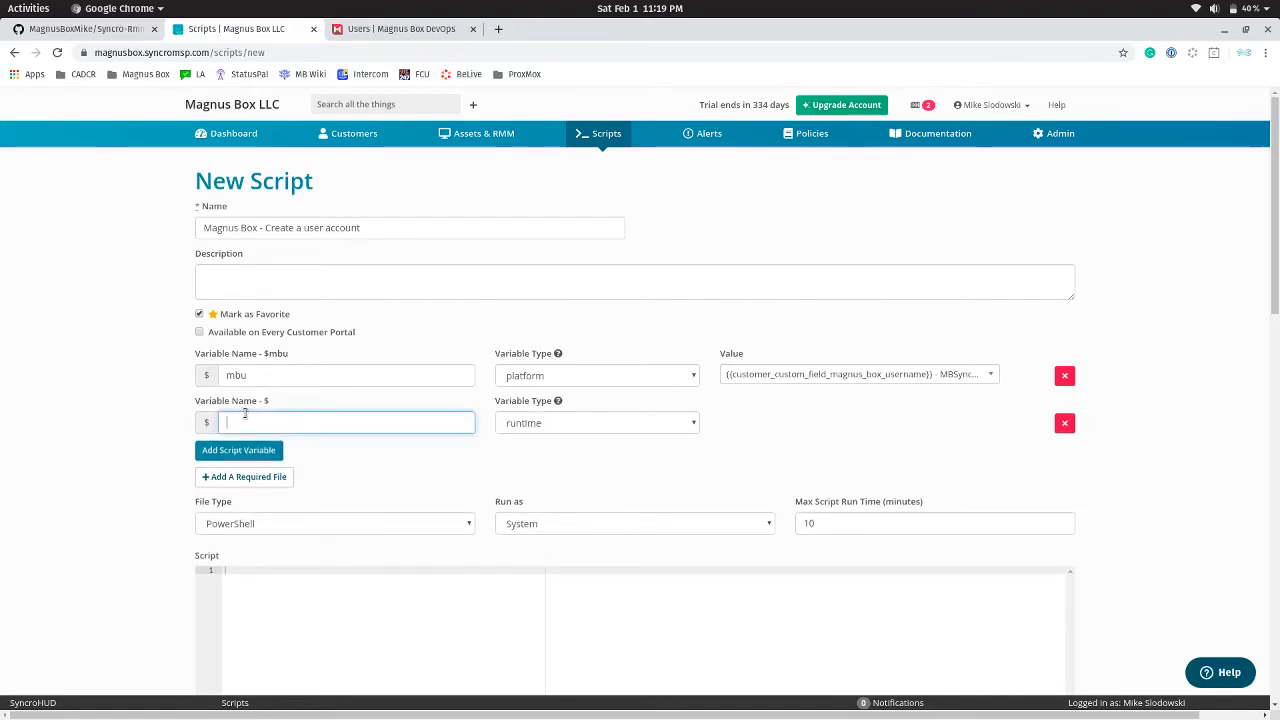
# Name the second variable mbp, make it platform type, and map it to {{customer_custom_field_magnus_box_password}}
pyautogui.write('mbp')
pyautogui.click(591, 423)
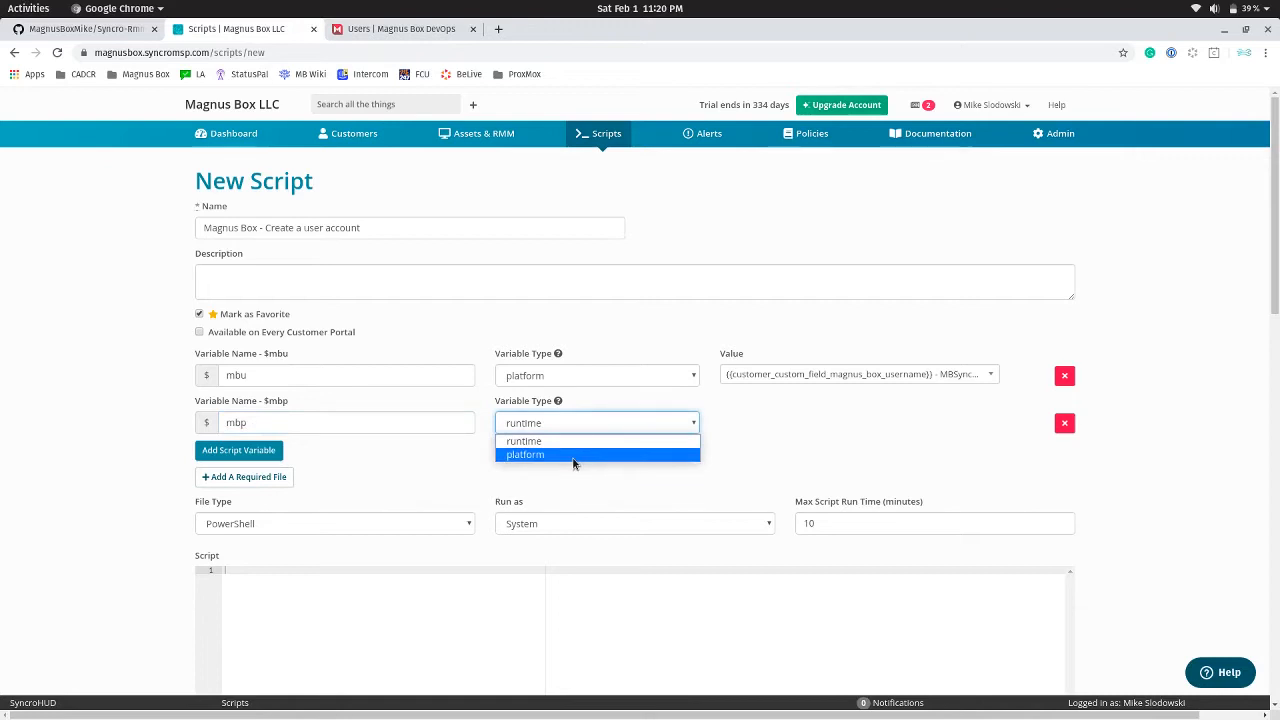
pyautogui.click(573, 455)
pyautogui.click(812, 425)
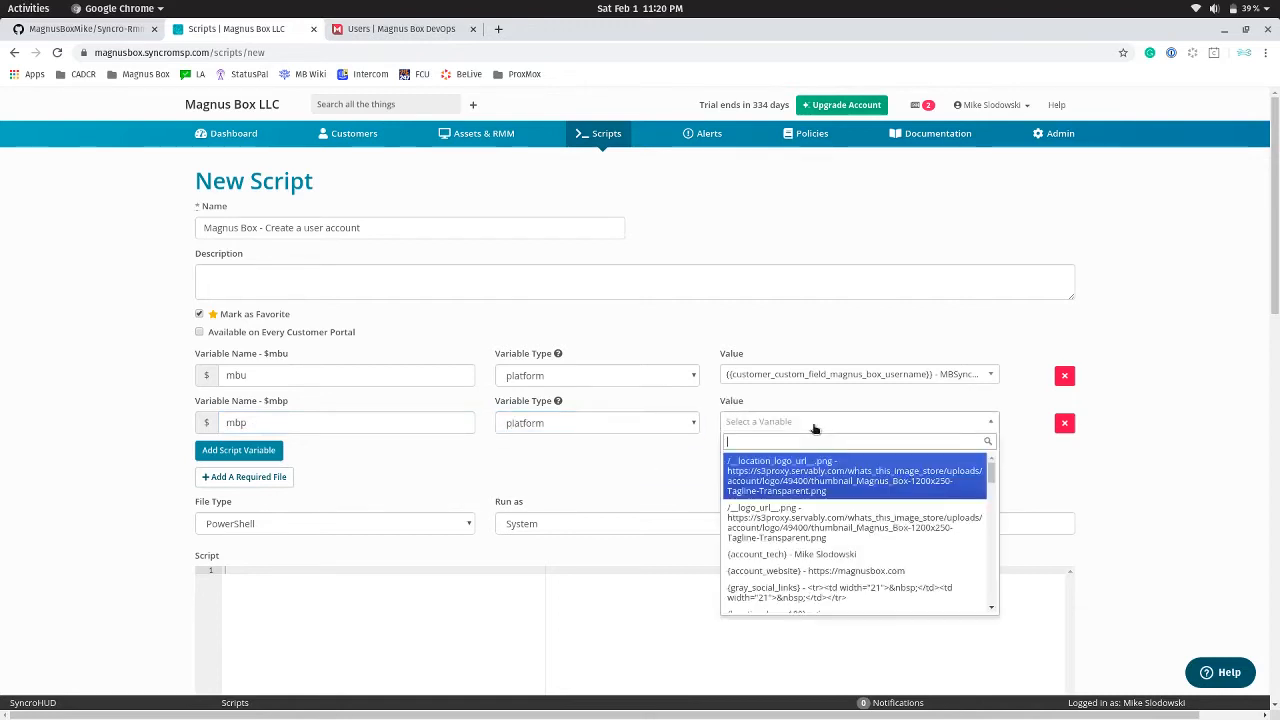
pyautogui.write('magnus')
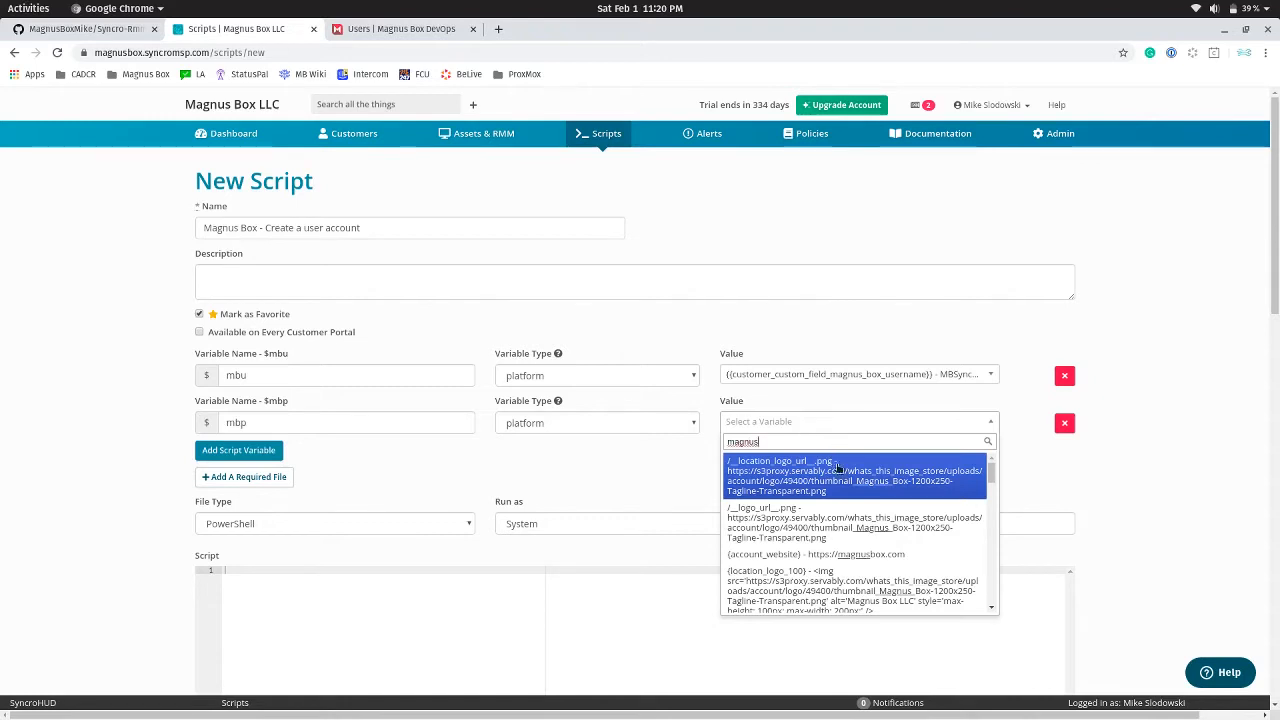
pyautogui.scroll(-1, 855, 490)
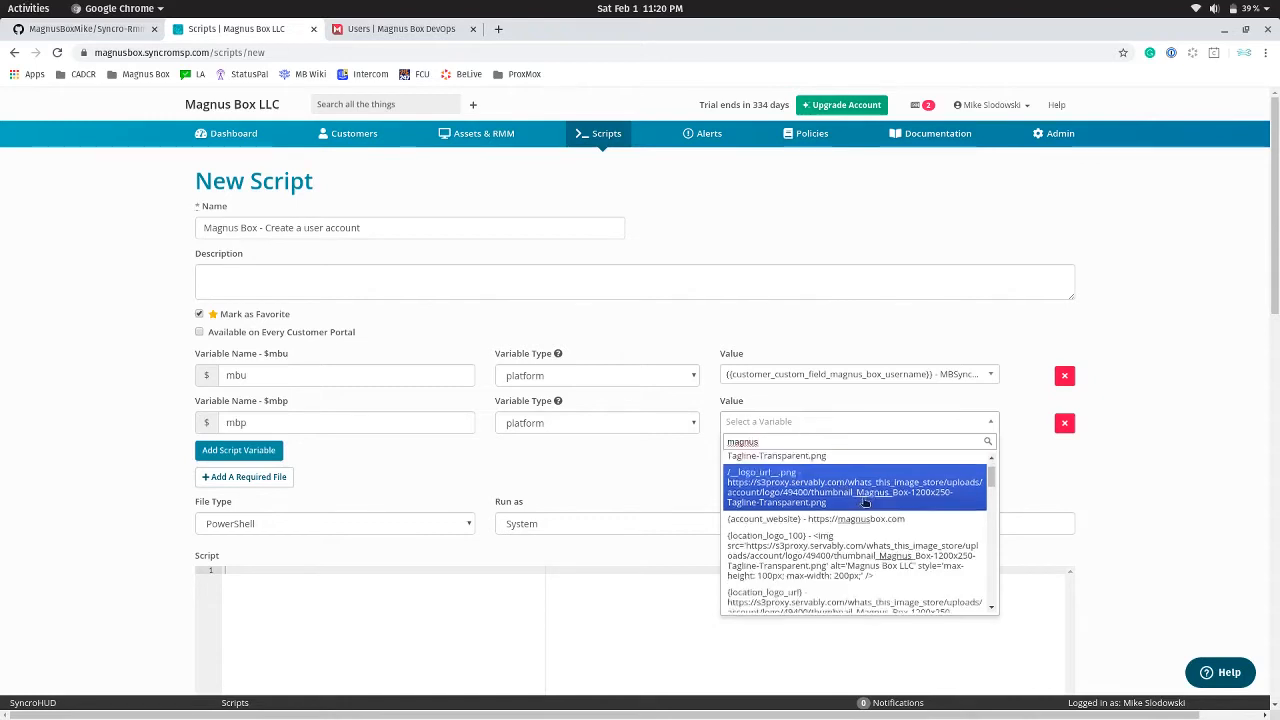
pyautogui.moveTo(991, 491); pyautogui.dragTo(991, 531)
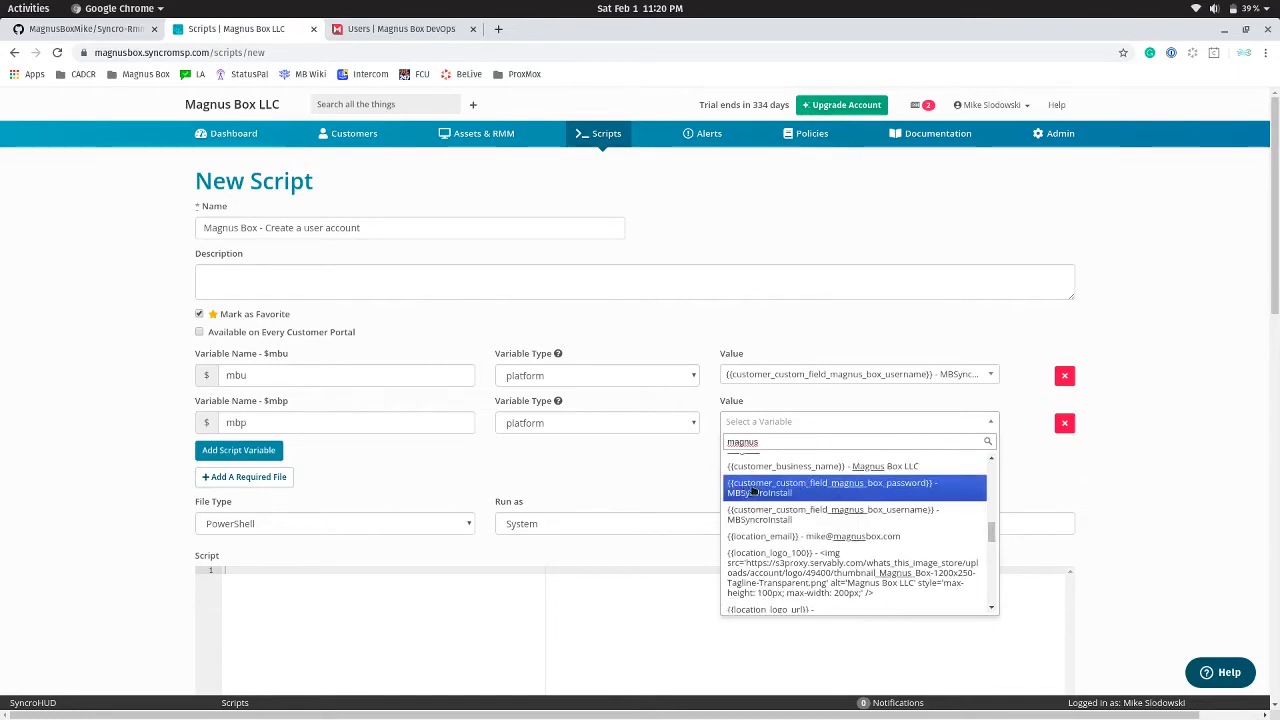
pyautogui.click(822, 488)
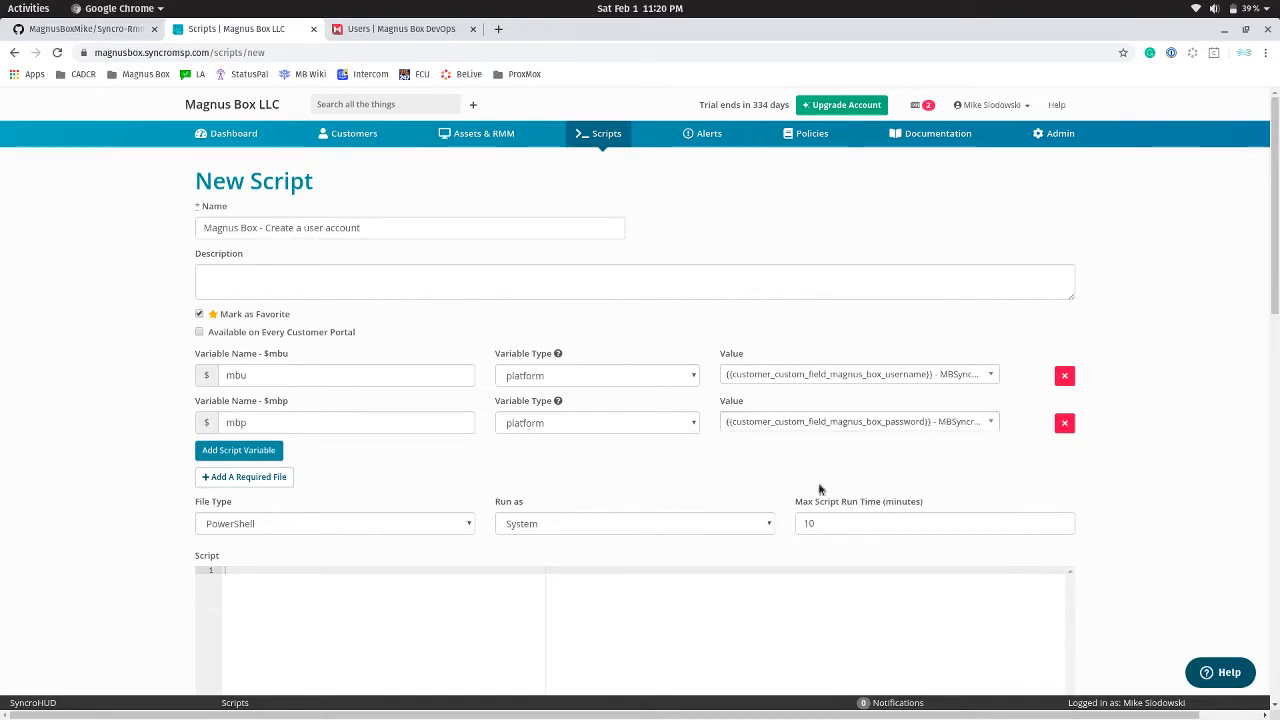
pyautogui.scroll(-2, 483, 496)
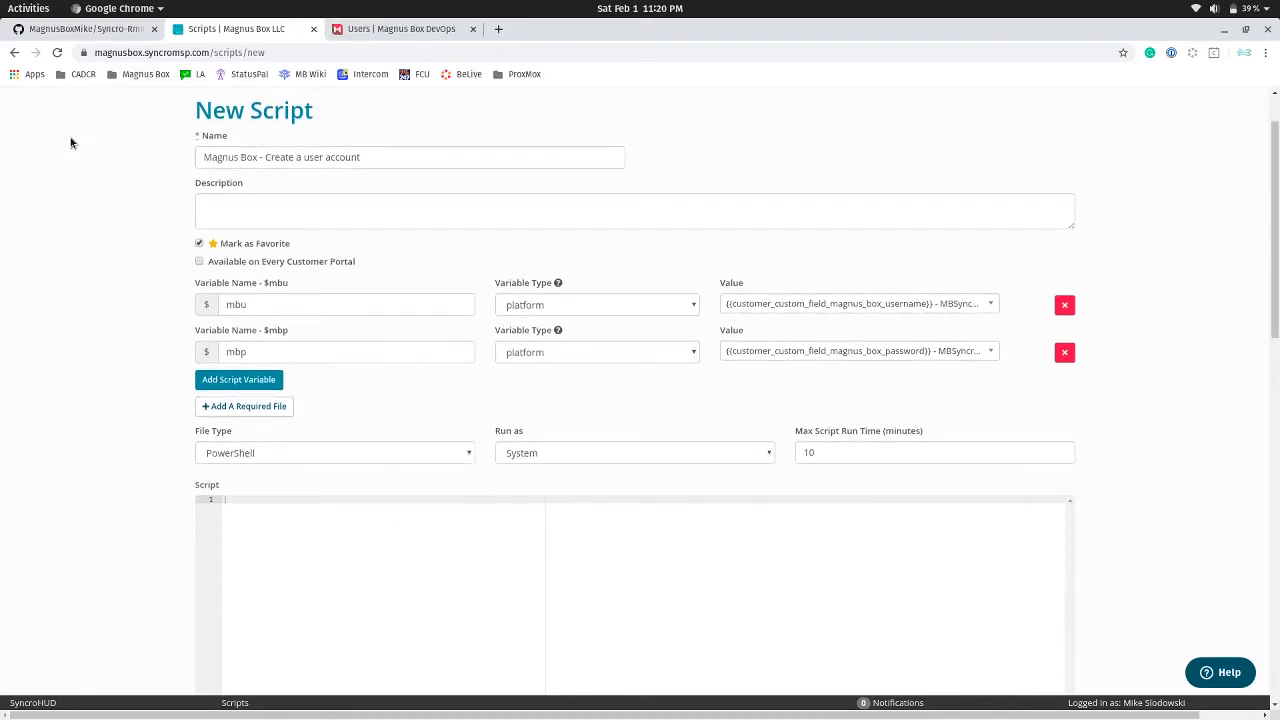
# Open the raw Syncro-Rmm 'Create New User' script on GitHub, select all its text, and return to Syncro
pyautogui.click(73, 30)
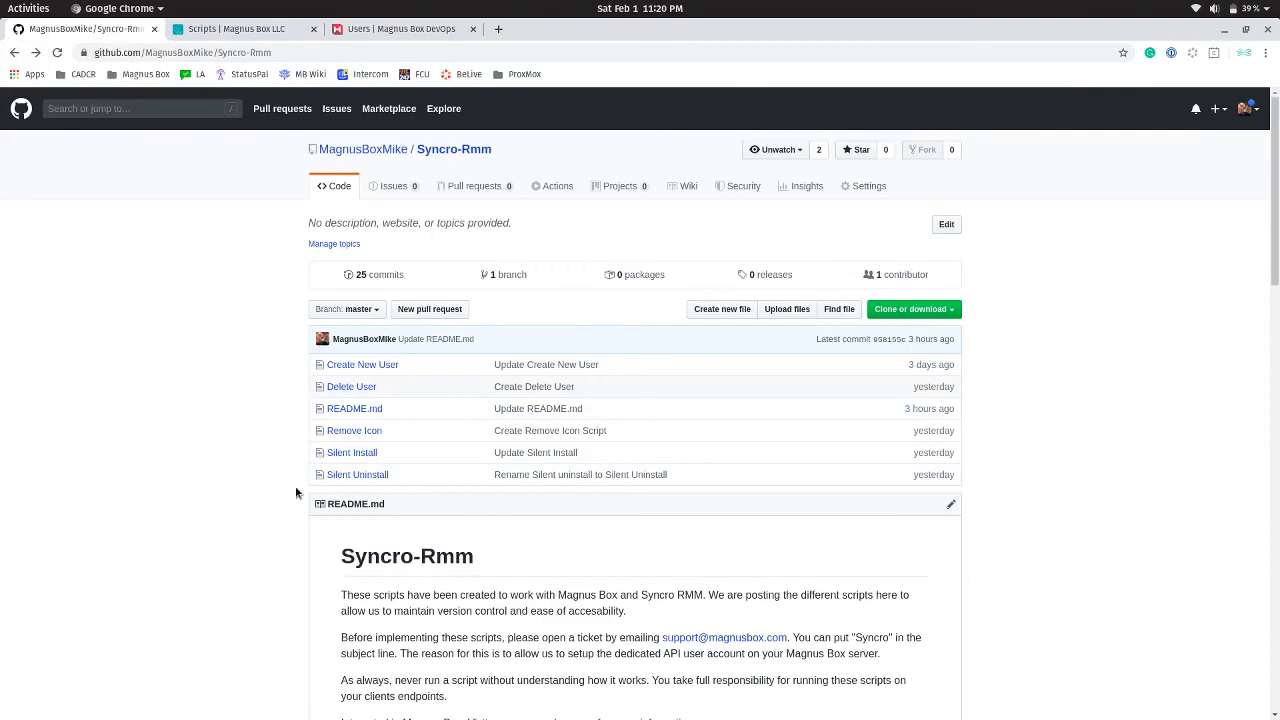
pyautogui.scroll(-5, 305, 490)
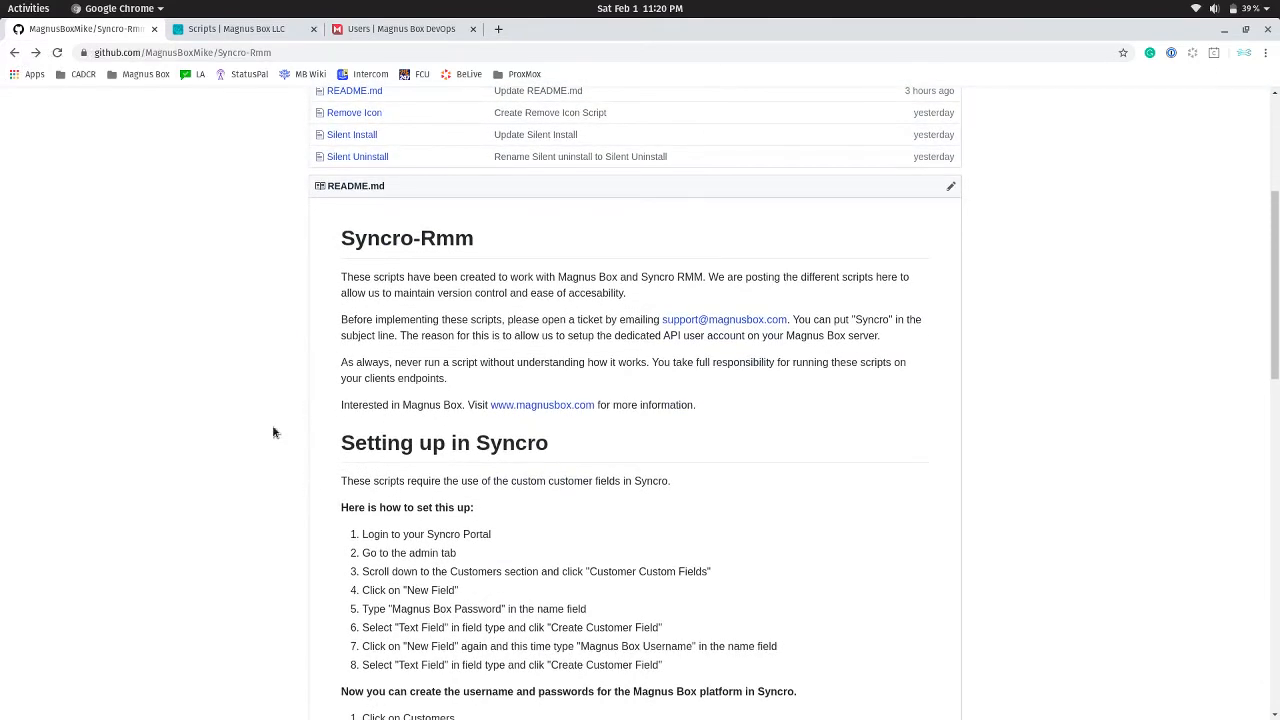
pyautogui.scroll(3, 251, 456)
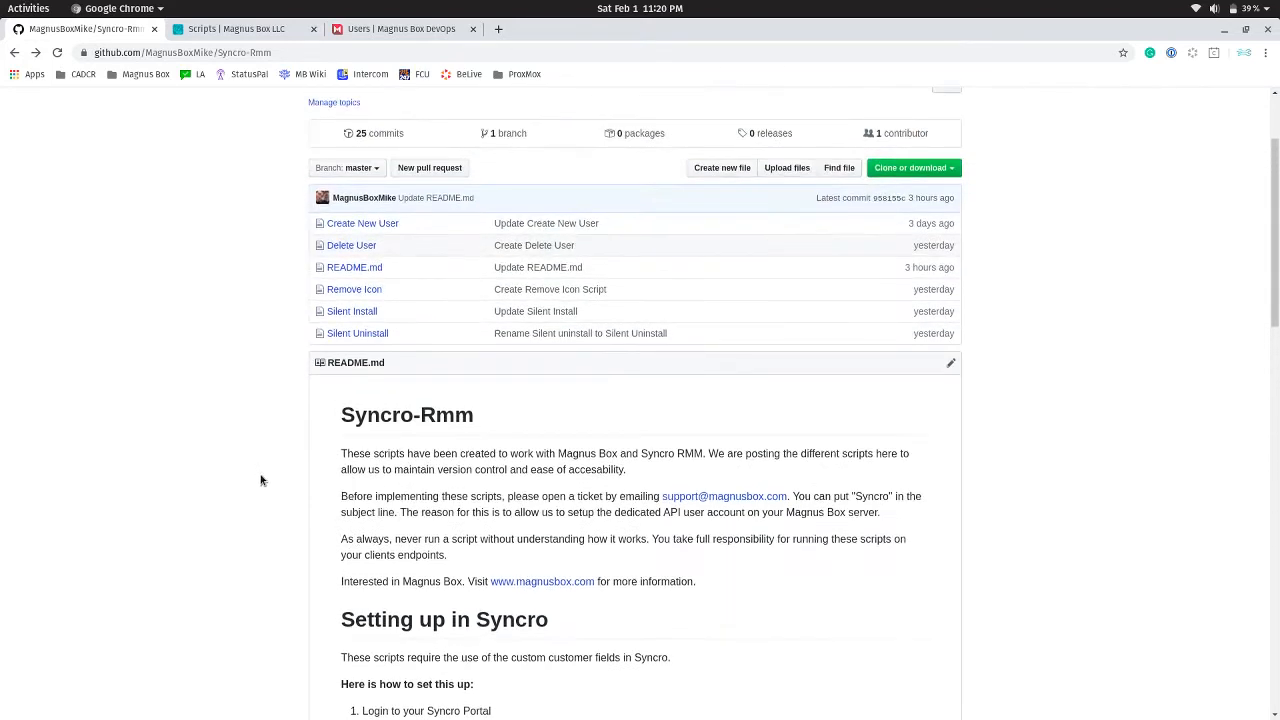
pyautogui.click(352, 226)
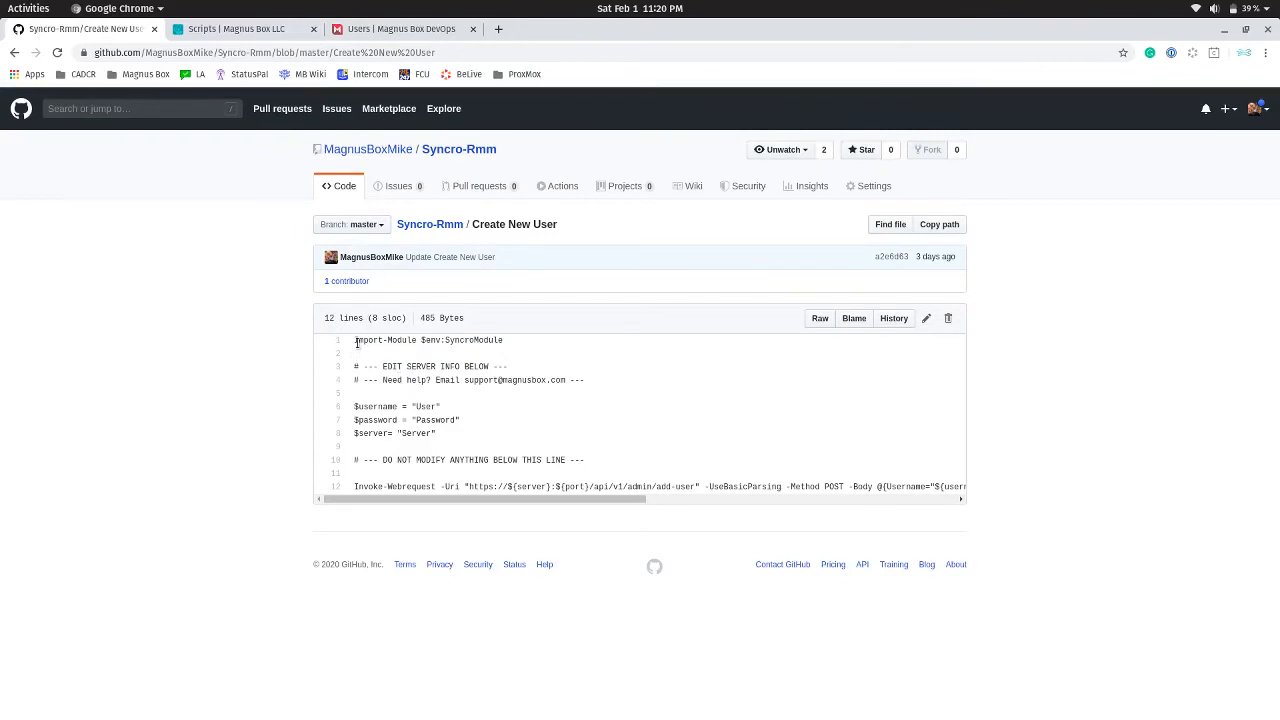
pyautogui.moveTo(356, 342); pyautogui.dragTo(976, 509)
pyautogui.moveTo(521, 501); pyautogui.dragTo(376, 501)
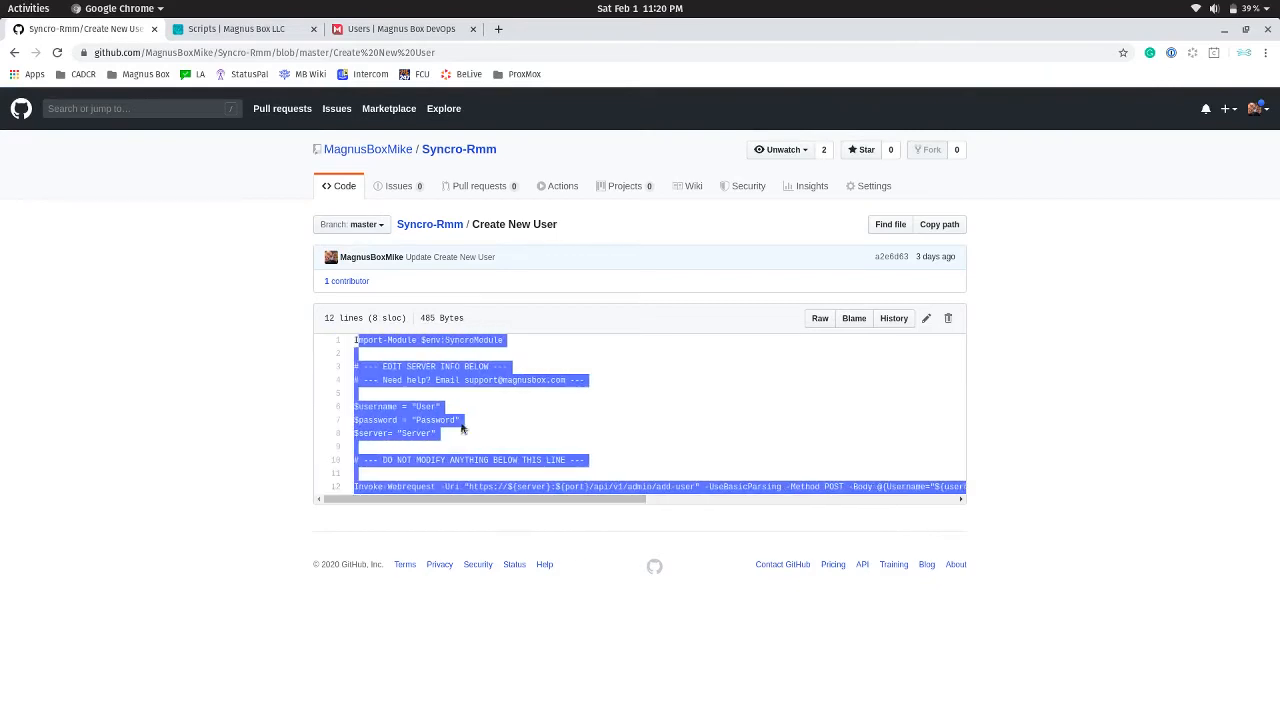
pyautogui.click(817, 322)
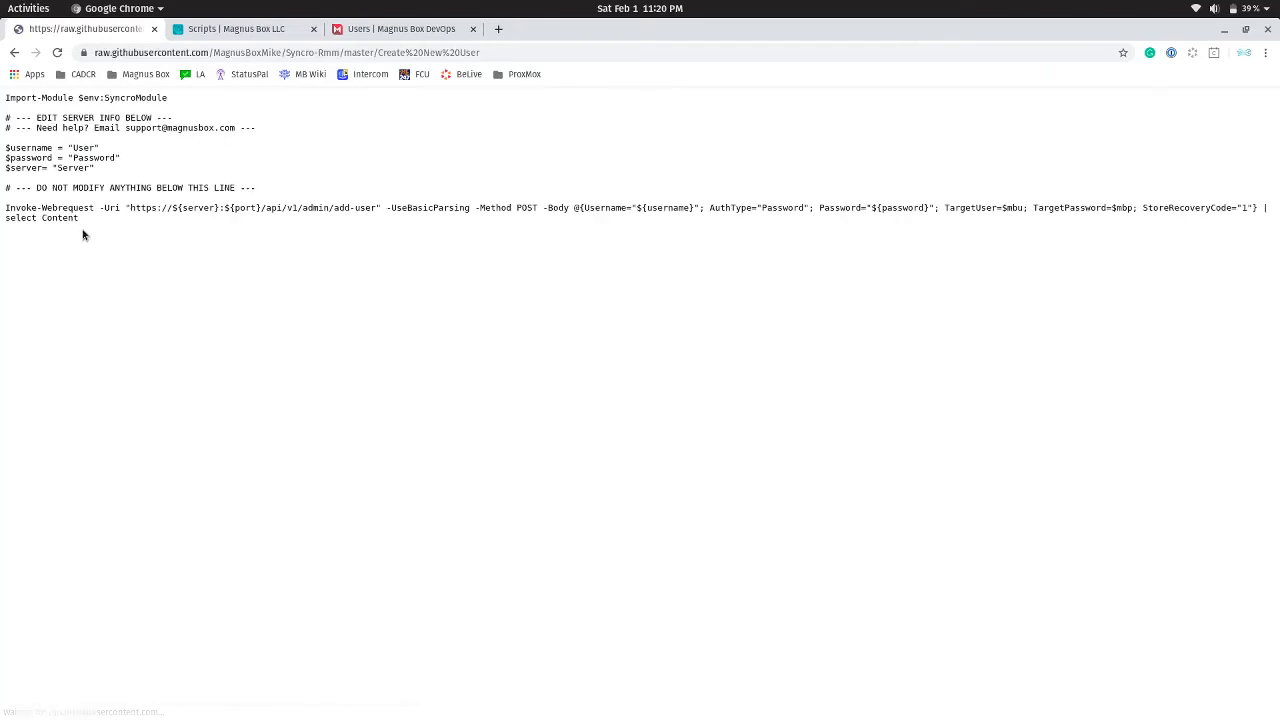
pyautogui.moveTo(82, 218); pyautogui.dragTo(19, 106)
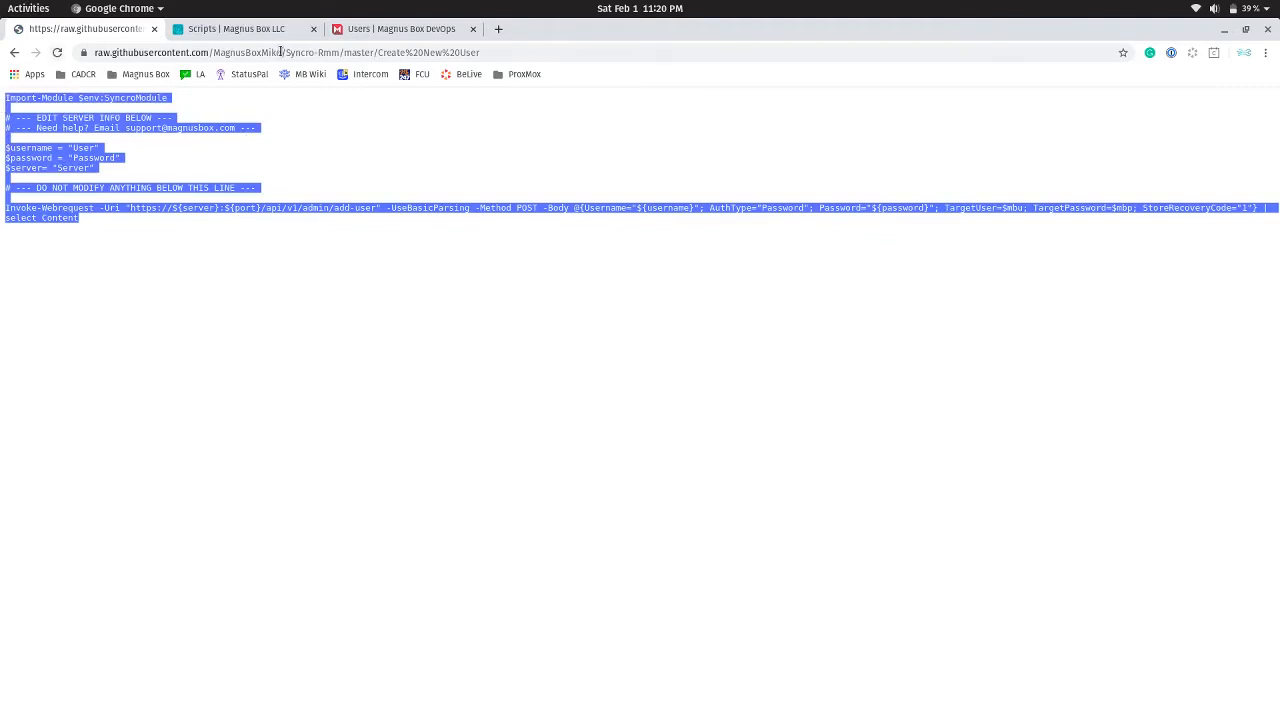
pyautogui.click(237, 35)
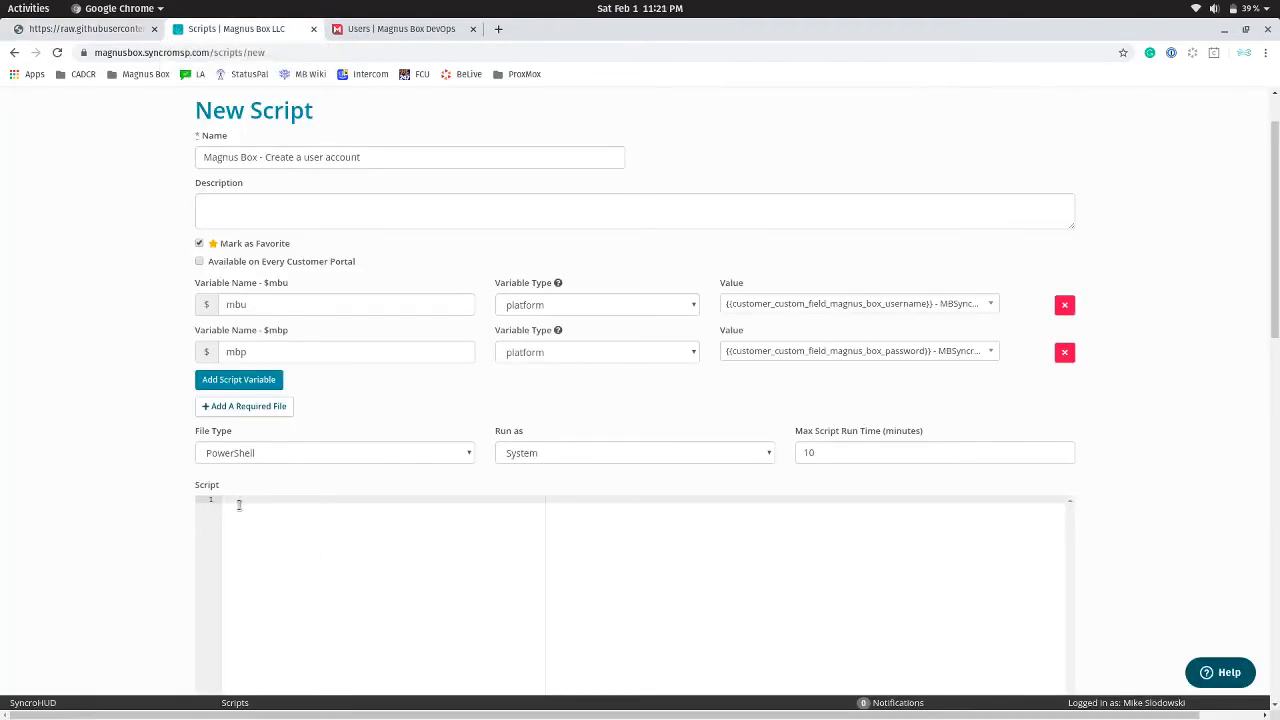
# Paste the Create New User code into the editor and review its EDIT SERVER INFO and DO NOT MODIFY comments
pyautogui.hotkey('ctrl', 'v')
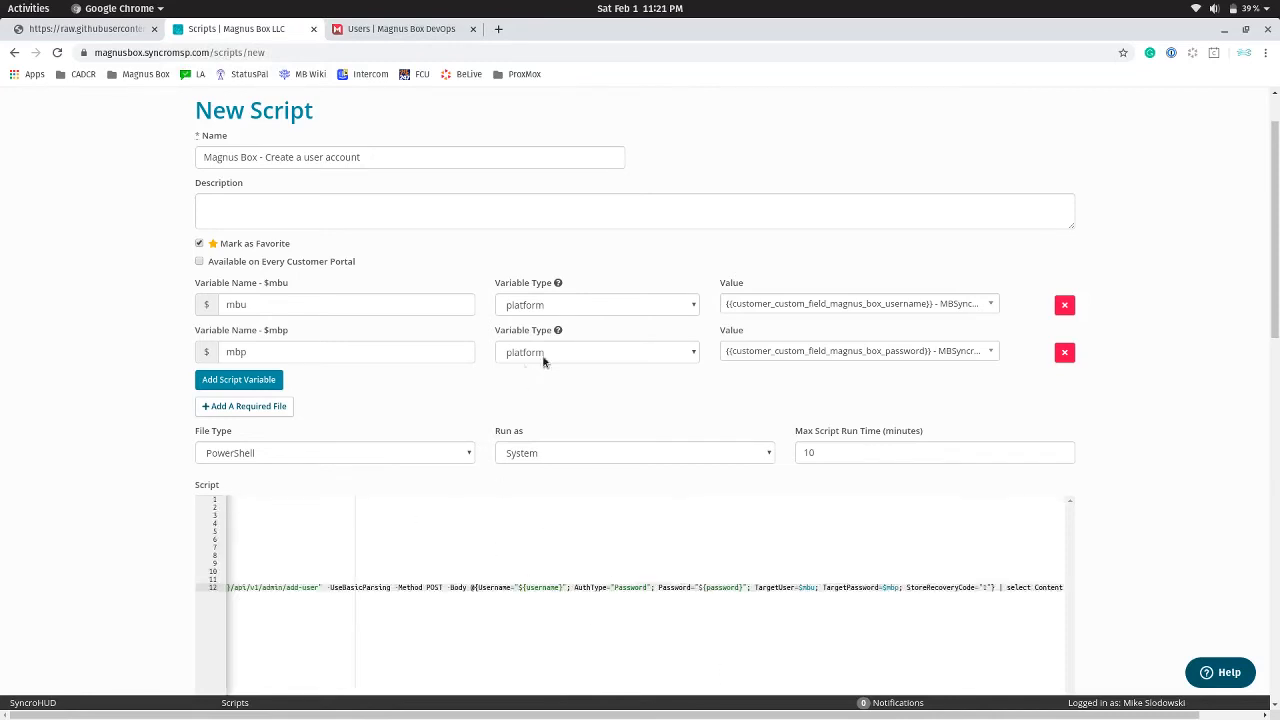
pyautogui.scroll(-1, 1031, 460)
pyautogui.scroll(-5, 1137, 468)
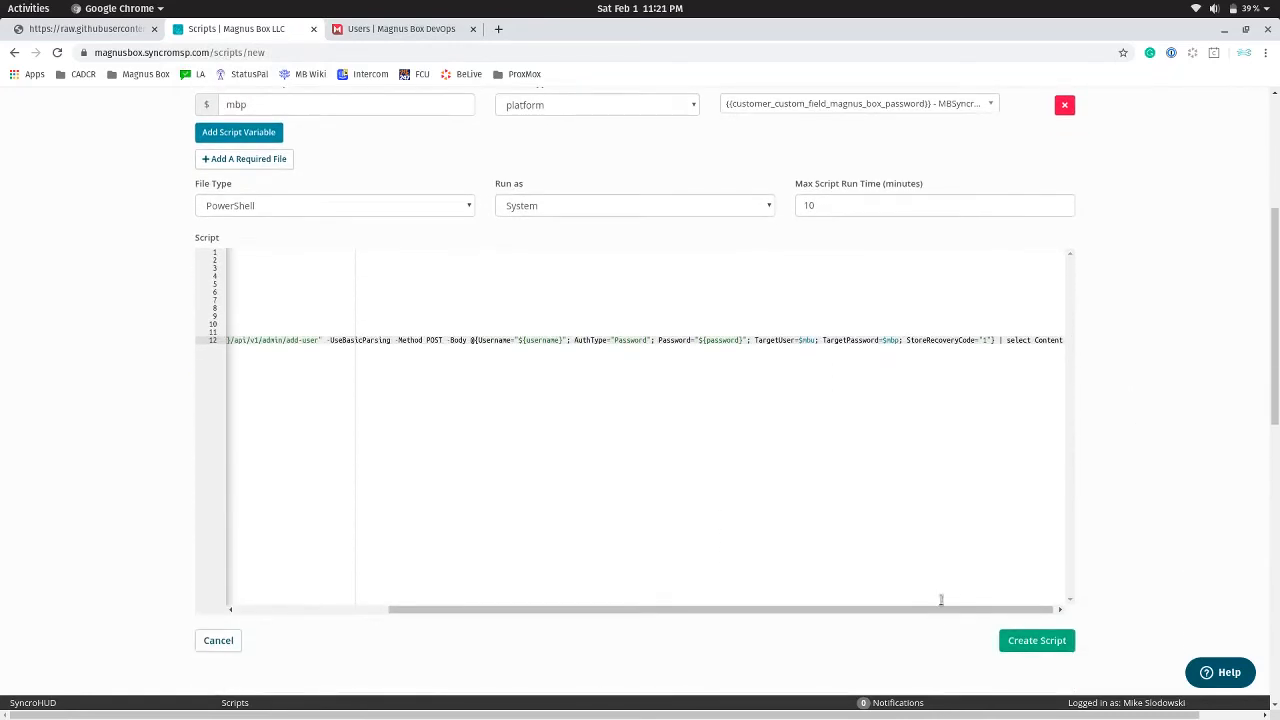
pyautogui.moveTo(913, 610); pyautogui.dragTo(759, 611)
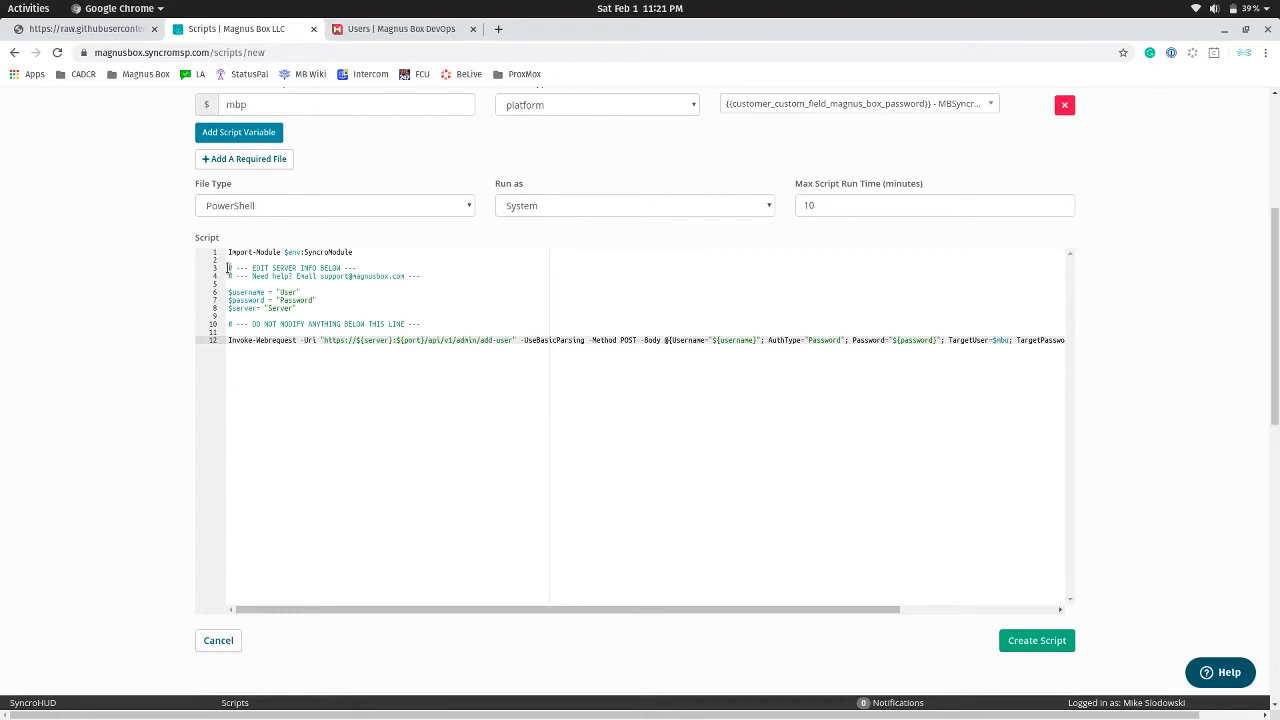
pyautogui.moveTo(228, 268); pyautogui.dragTo(364, 272)
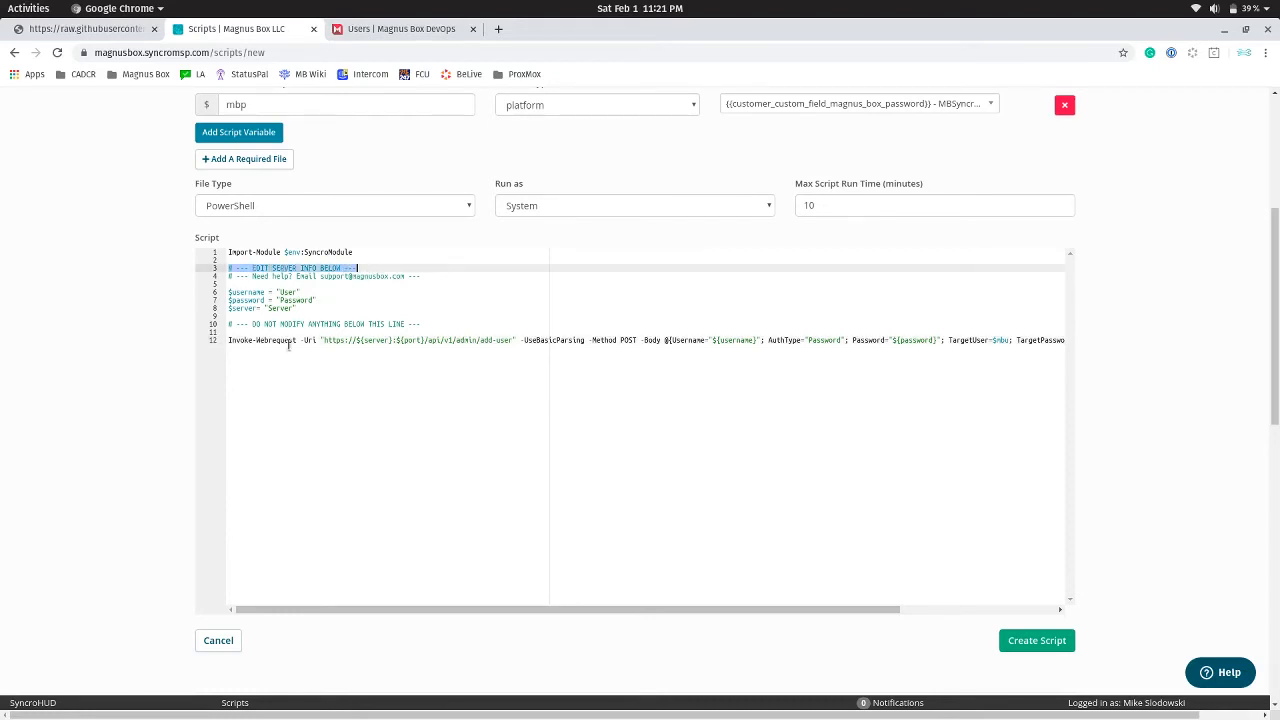
pyautogui.moveTo(228, 324); pyautogui.dragTo(421, 324)
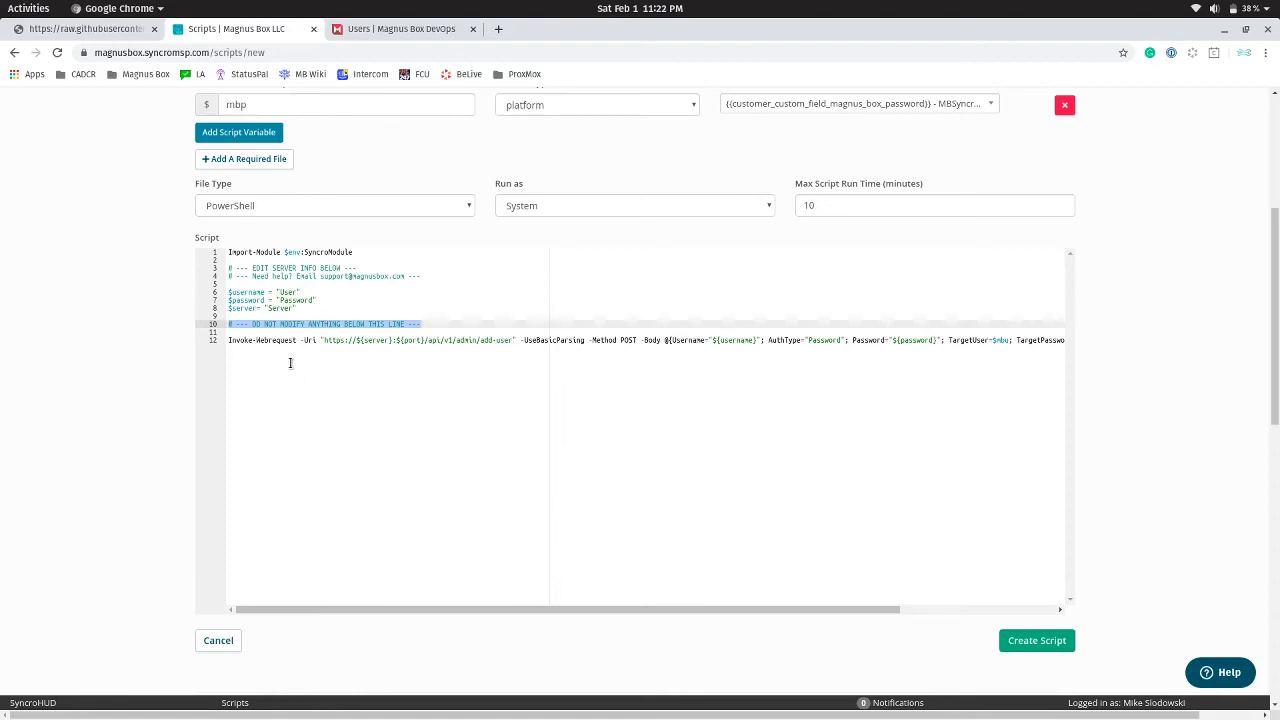
# Copy the stored API username from the Writer note into the script's $username value on line 6
pyautogui.hotkey('alt', 'Tab')
pyautogui.hotkey('alt', 'Tab')
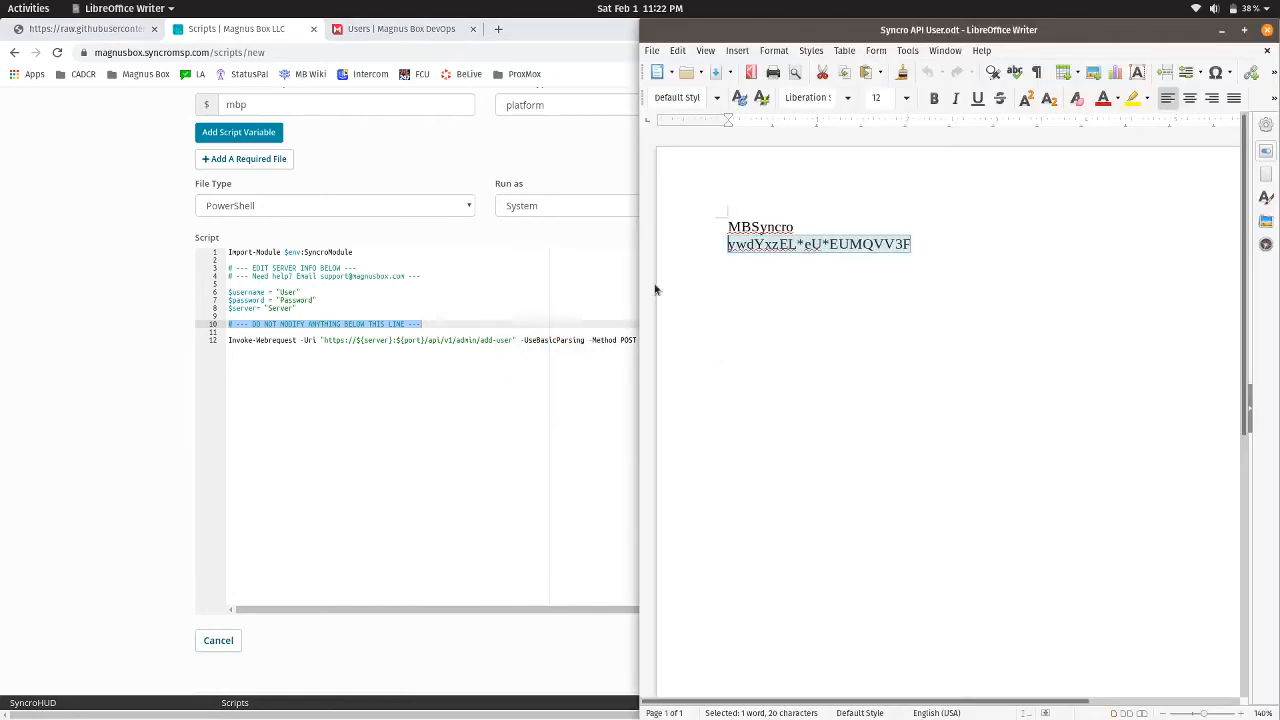
pyautogui.click(749, 227)
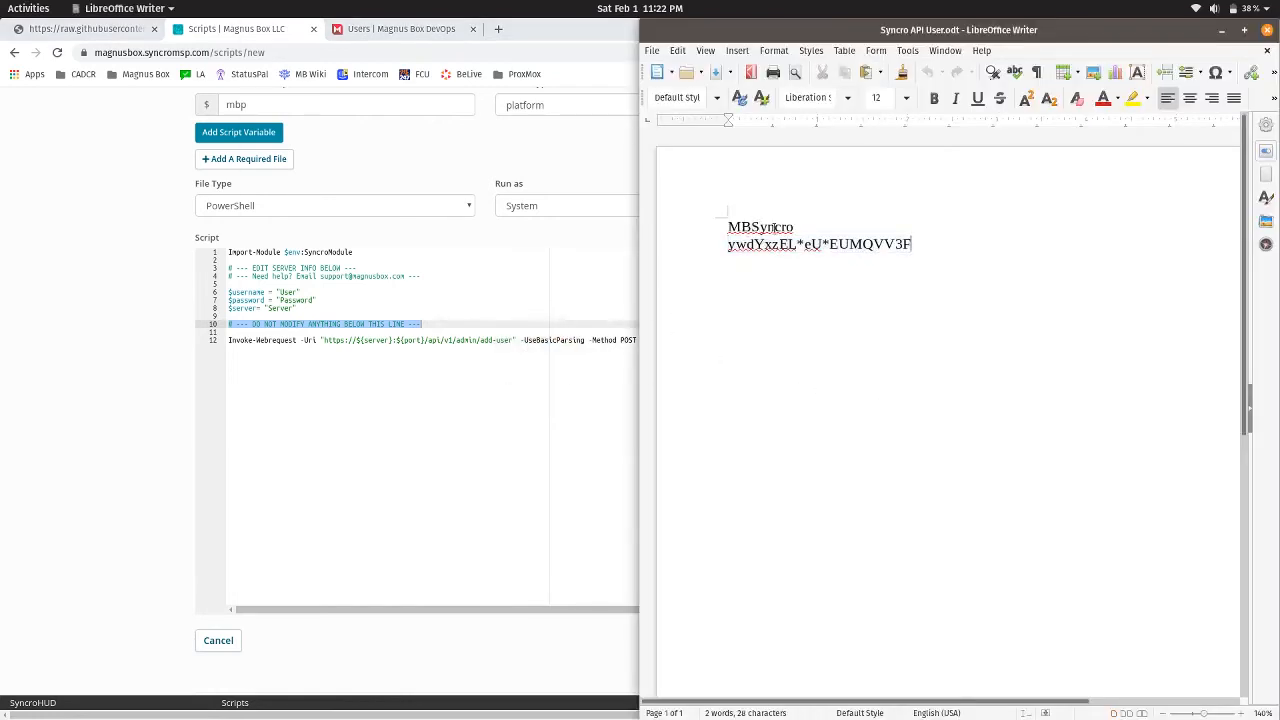
pyautogui.doubleClick(776, 228)
pyautogui.hotkey('ctrl', 'c')
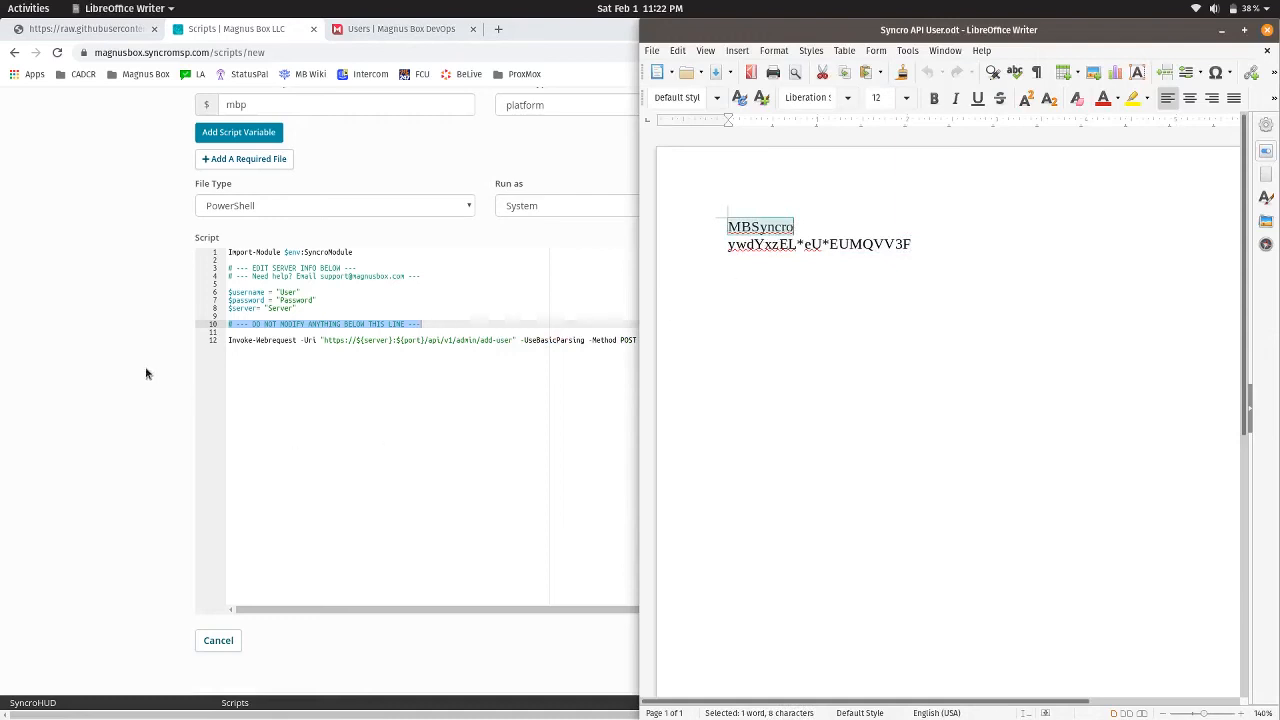
pyautogui.click(300, 293)
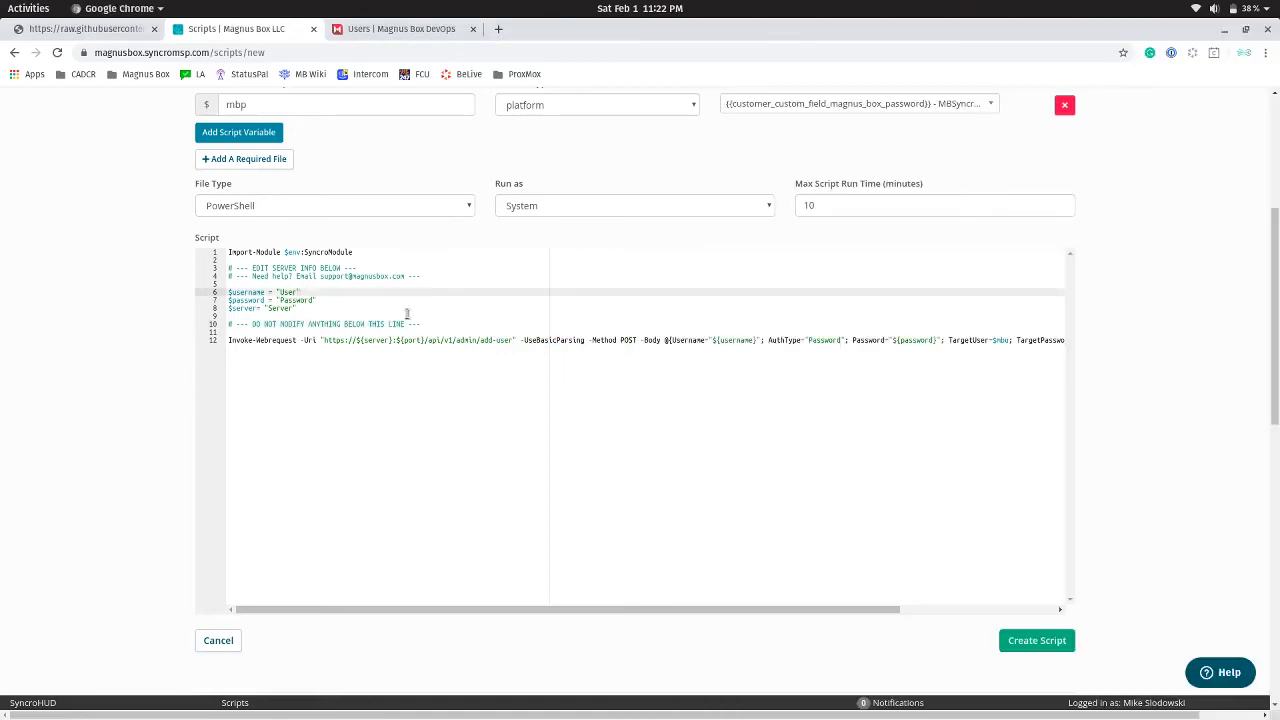
pyautogui.hotkey('ctrl', 'v')
# Select the stored password line in Writer and place the cursor in the $password value on line 7
pyautogui.hotkey('alt', 'Tab')
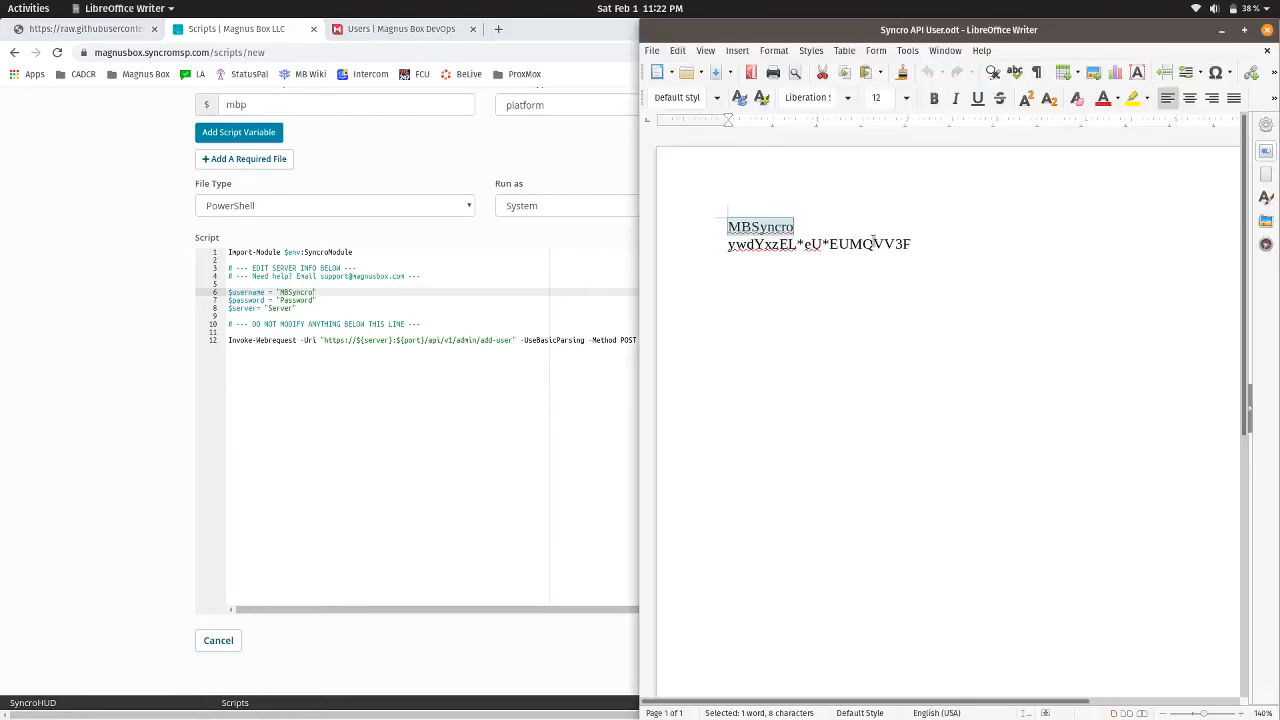
pyautogui.doubleClick(873, 244)
pyautogui.tripleClick(873, 244)
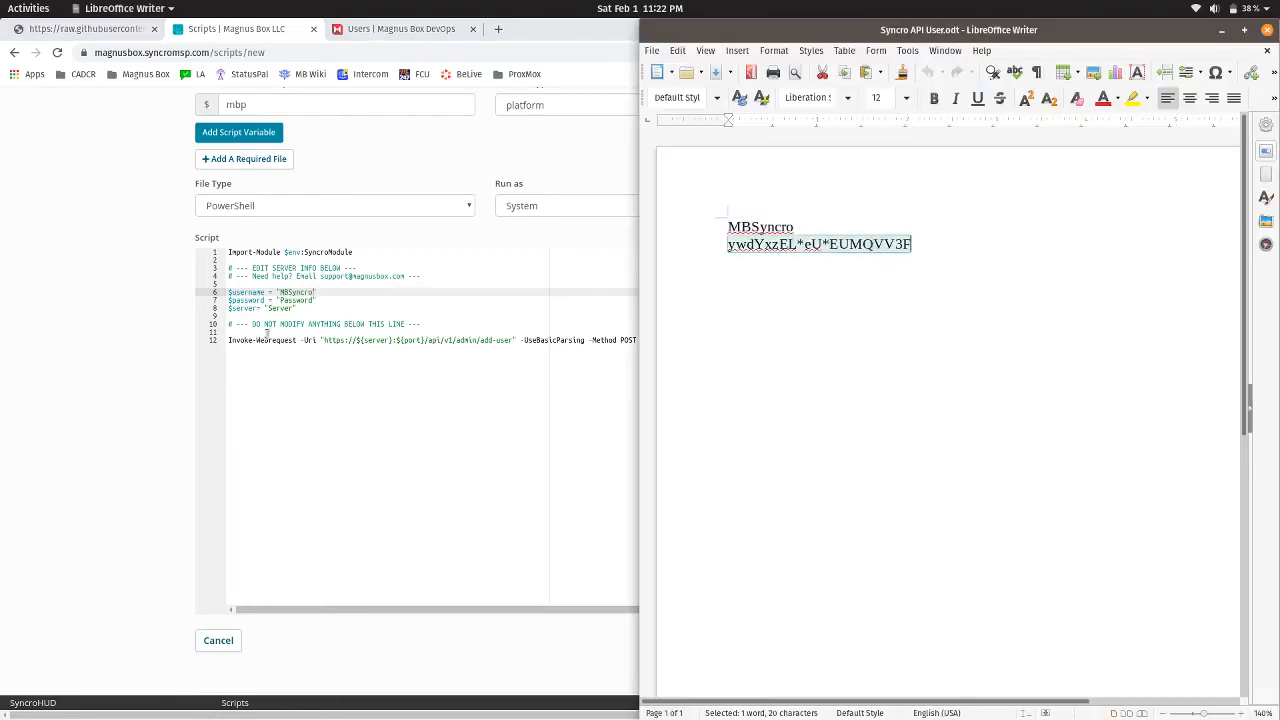
pyautogui.click(298, 300)
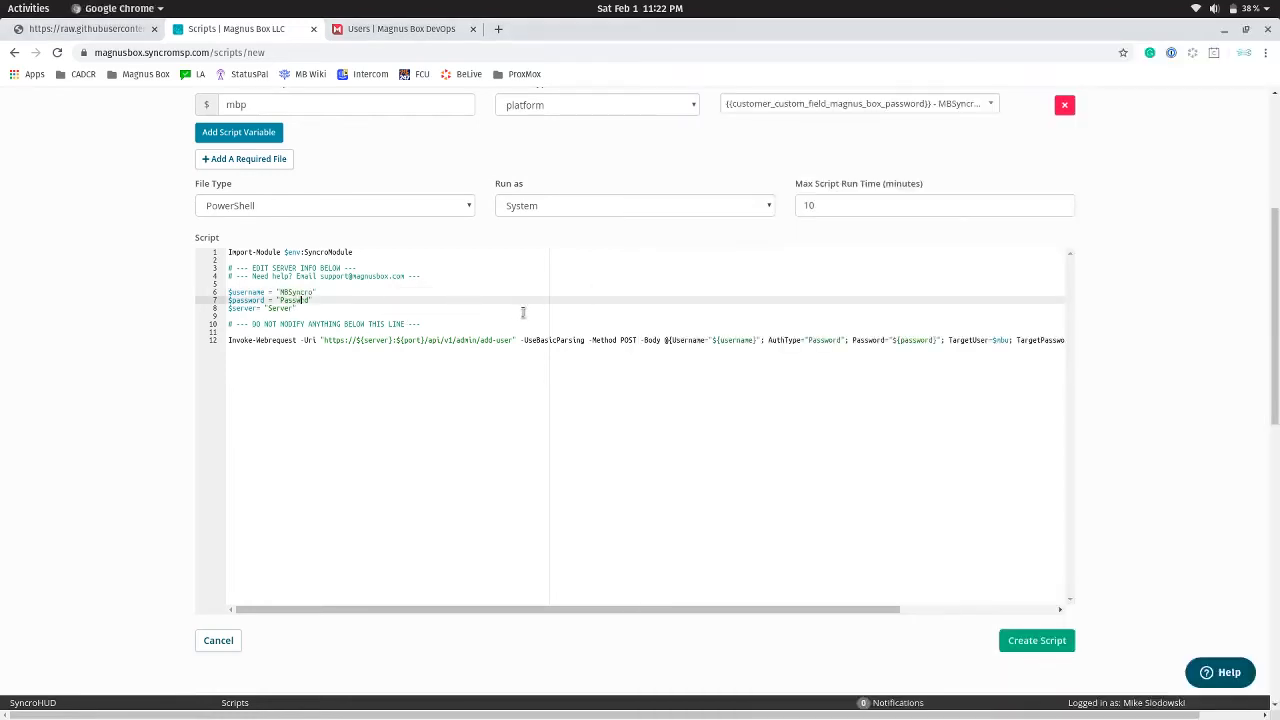
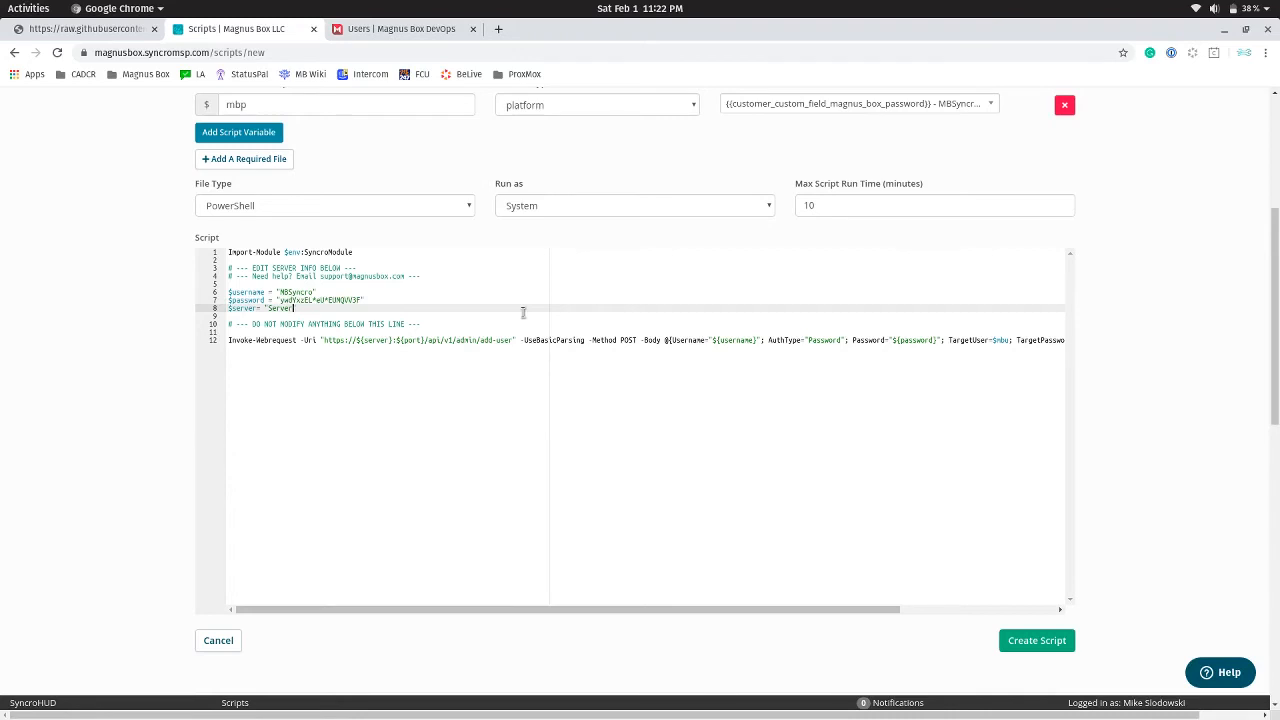
# Copy devops.magnusbox.com from the DevOps address bar into the script's Server value on line 8
pyautogui.click(390, 29)
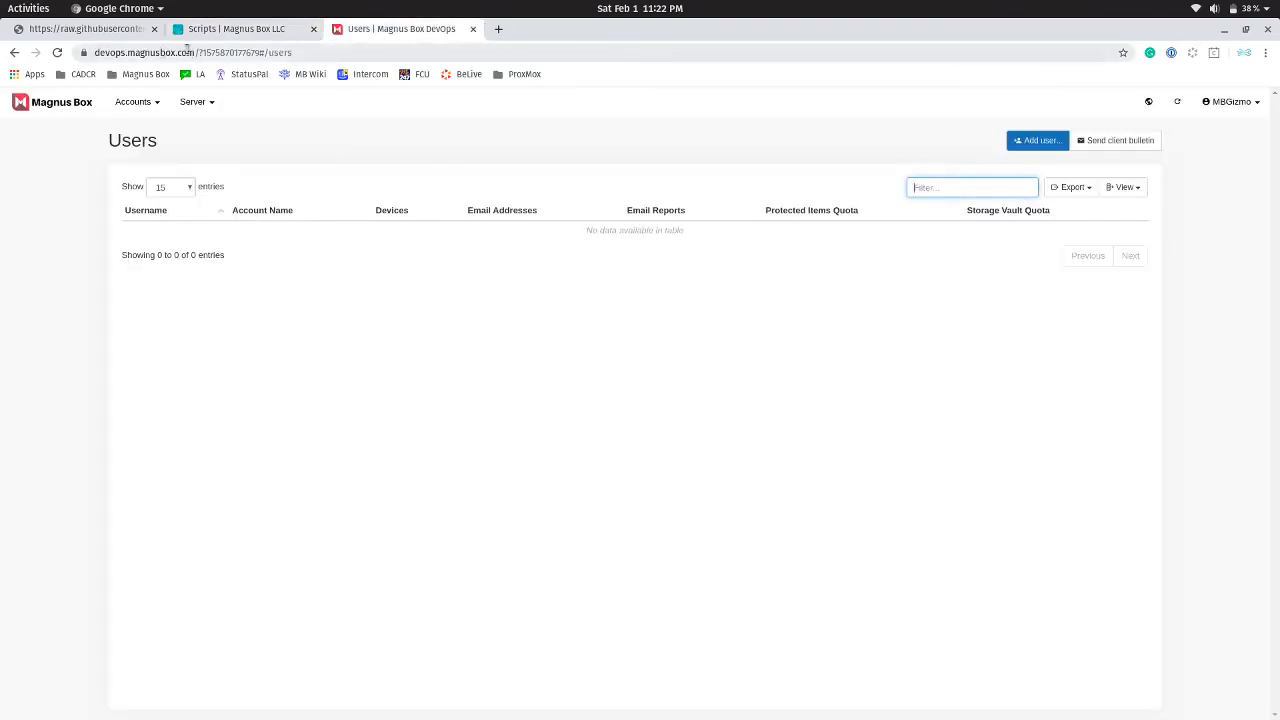
pyautogui.click(100, 52)
pyautogui.click(113, 56)
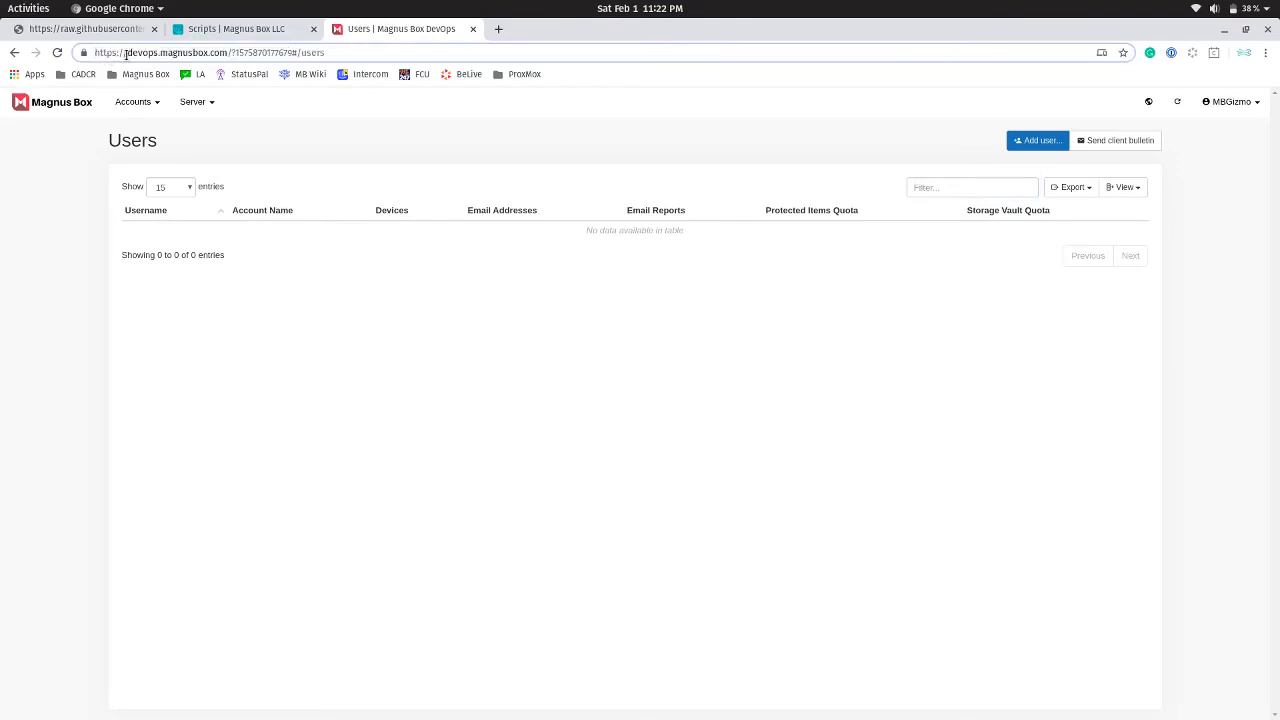
pyautogui.moveTo(127, 53); pyautogui.dragTo(228, 55)
pyautogui.hotkey('ctrl', 'c')
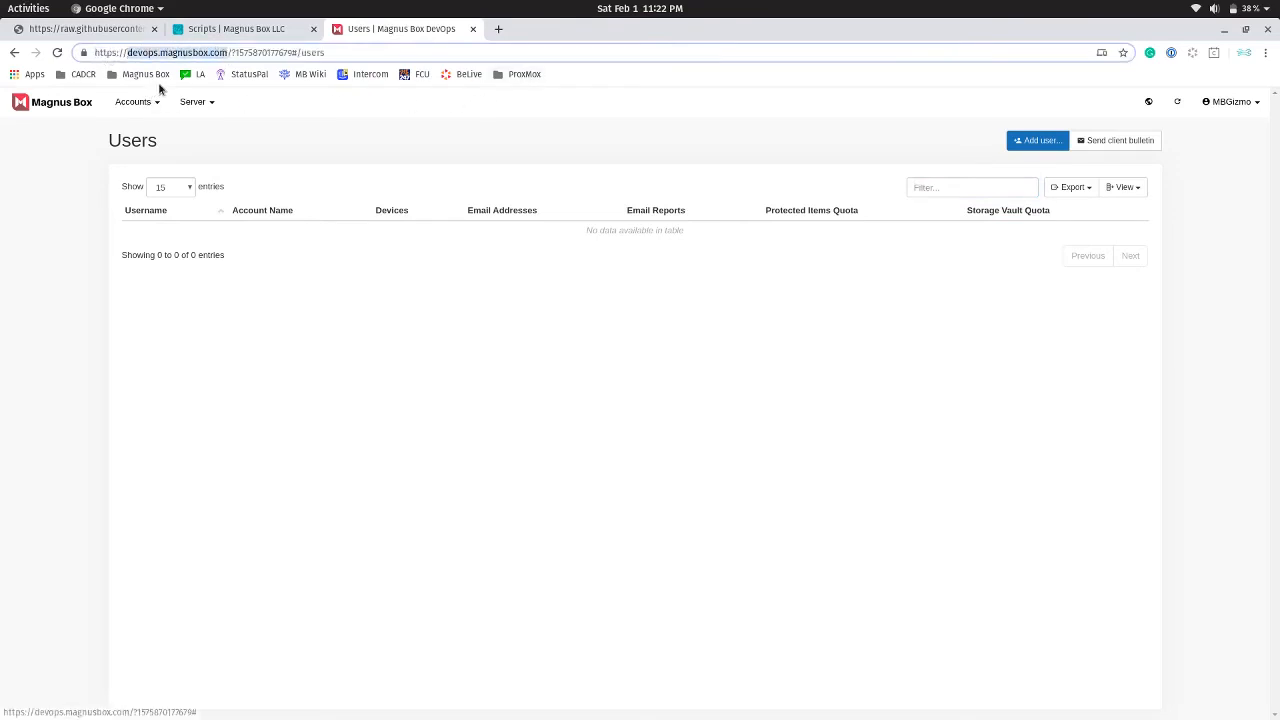
pyautogui.click(235, 30)
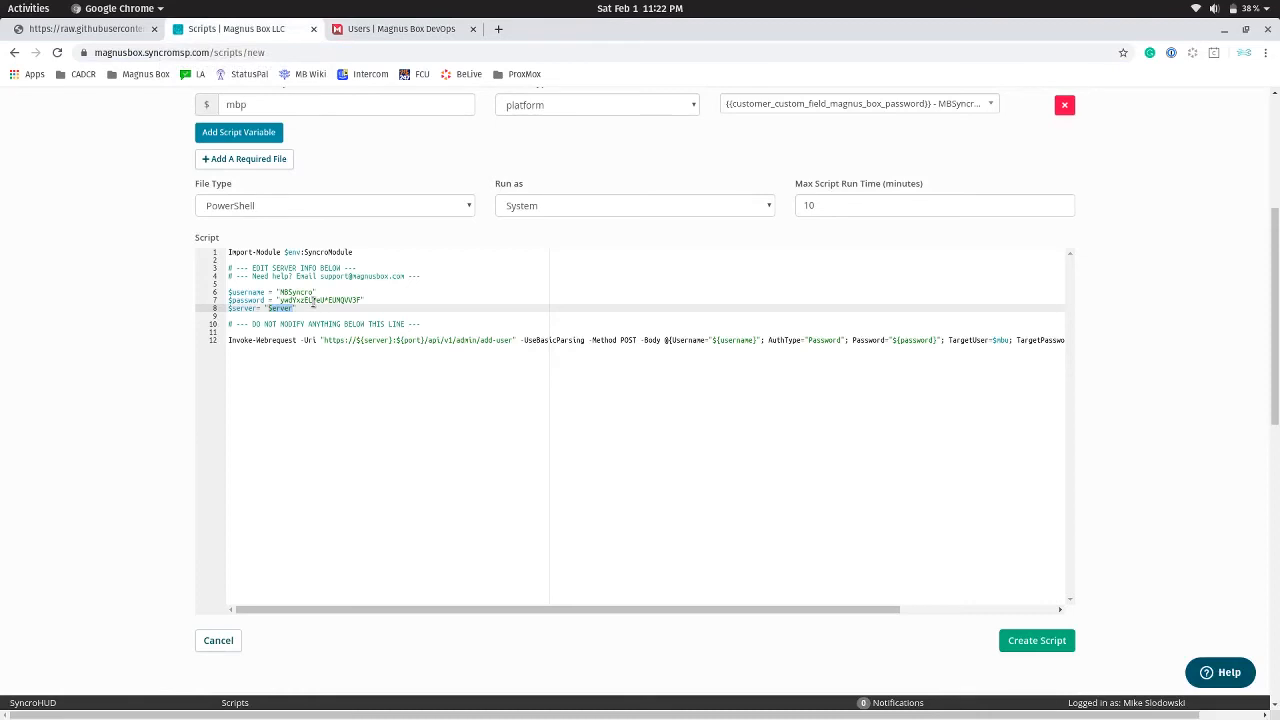
pyautogui.hotkey('ctrl', 'v')
pyautogui.click(296, 308)
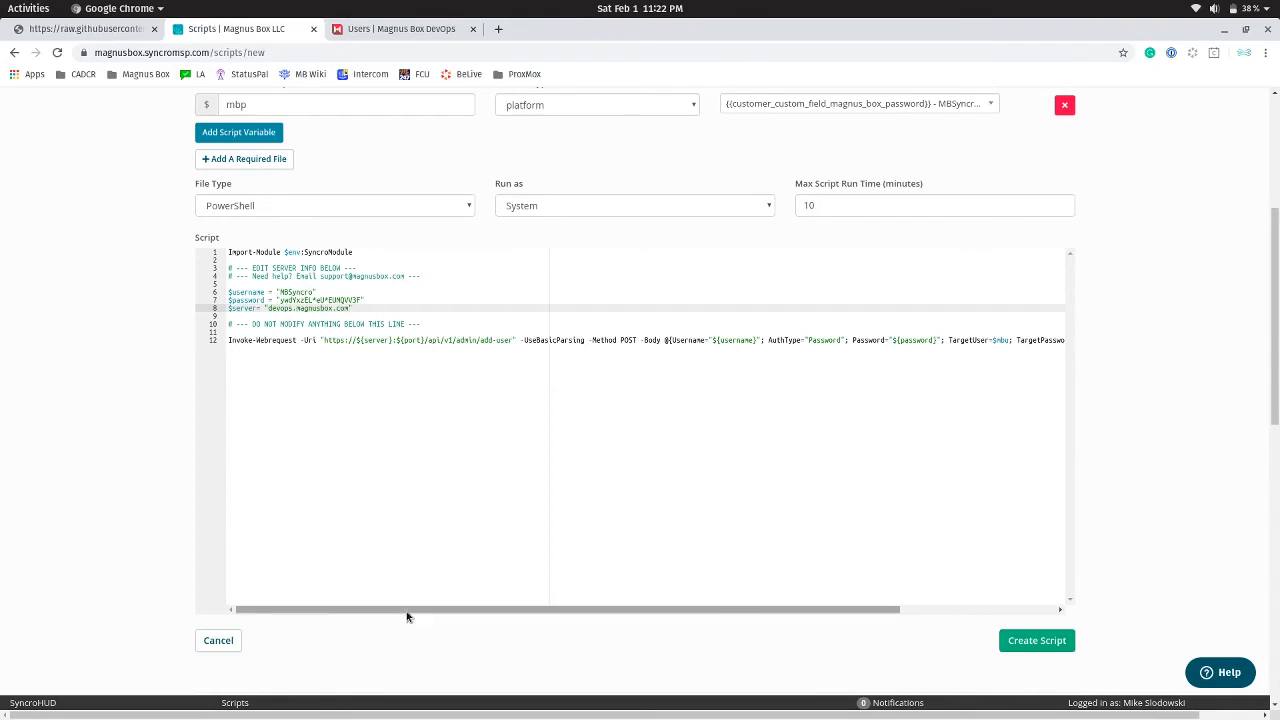
pyautogui.moveTo(407, 611); pyautogui.dragTo(574, 606)
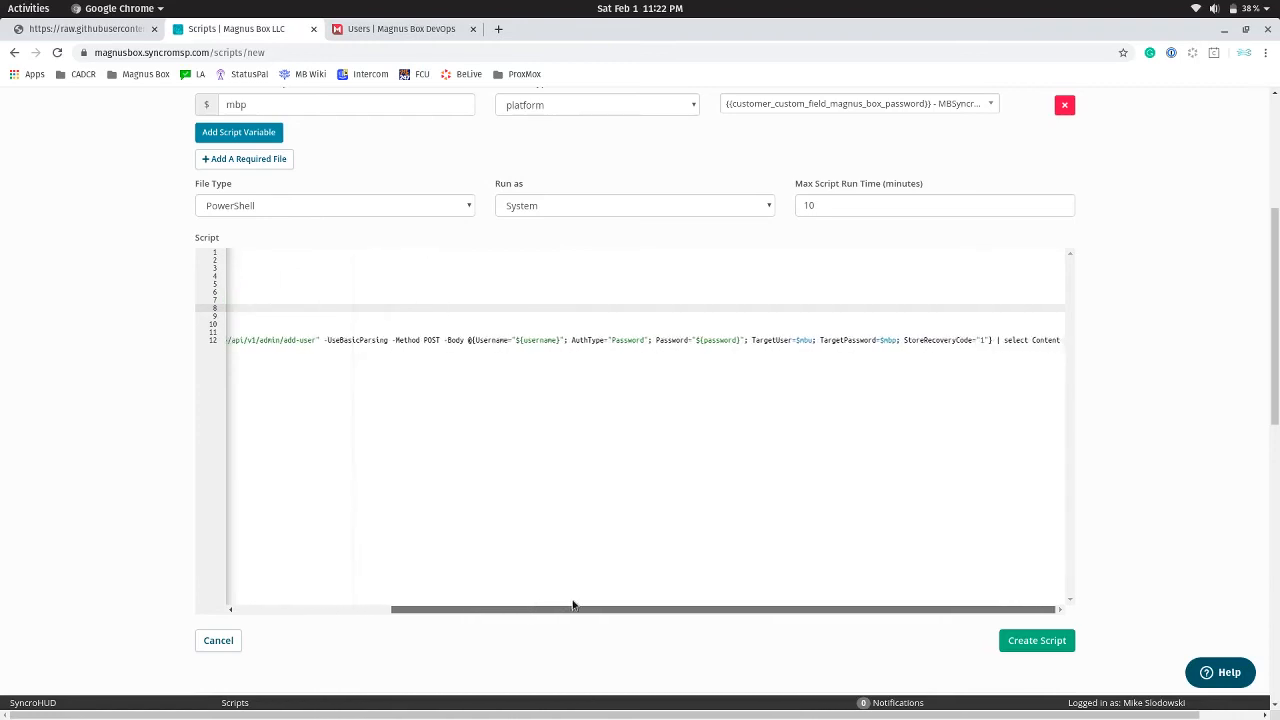
# Create the 'Magnus Box - Create a user account' script and recheck the DevOps users list
pyautogui.click(1046, 645)
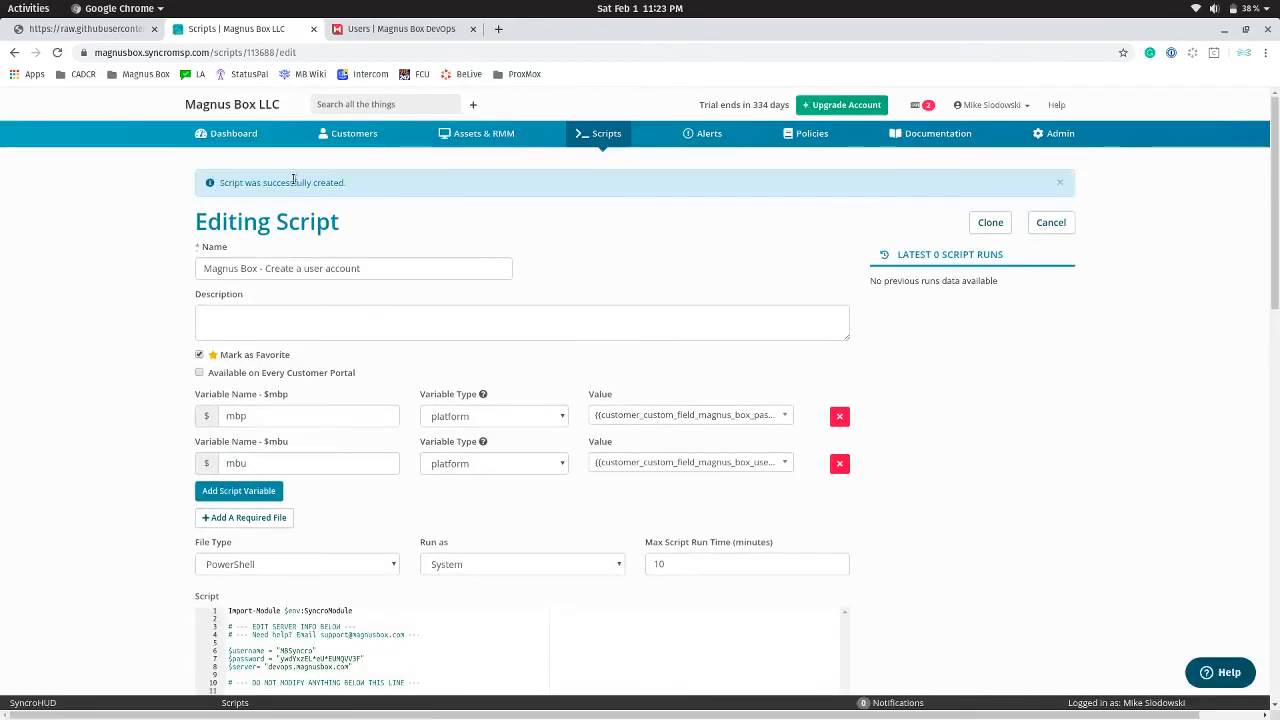
pyautogui.click(372, 33)
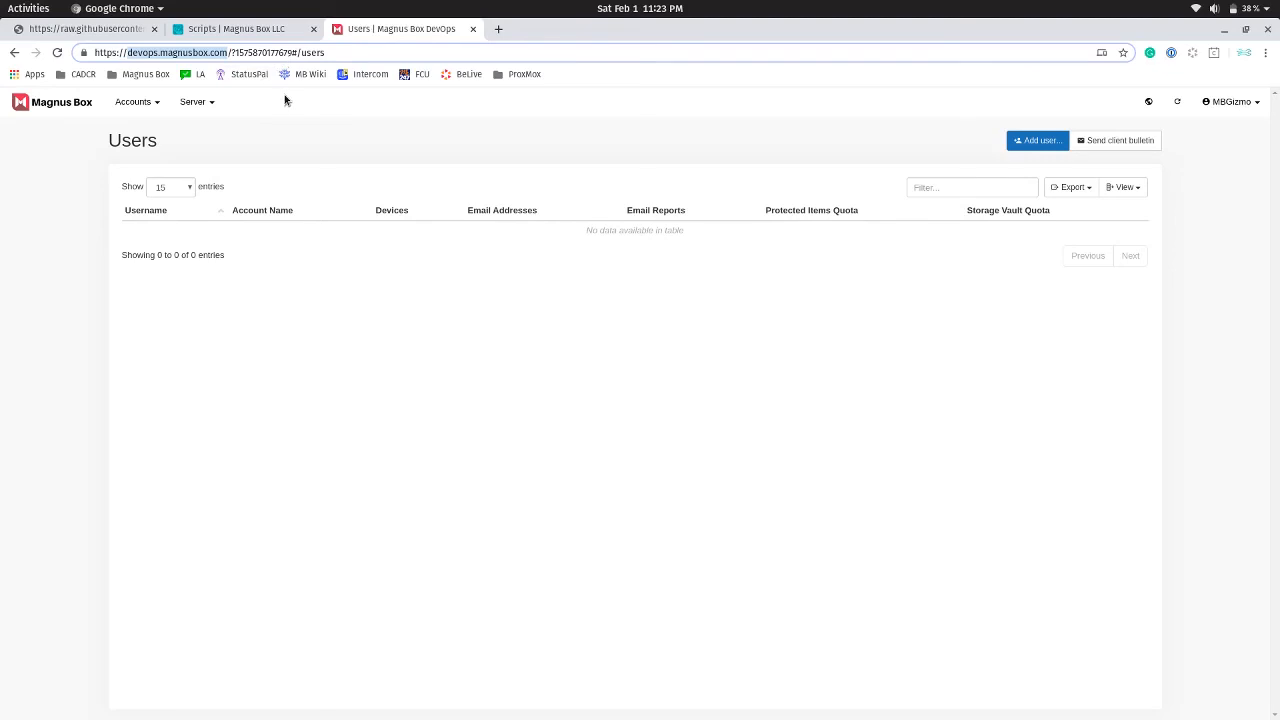
pyautogui.click(226, 33)
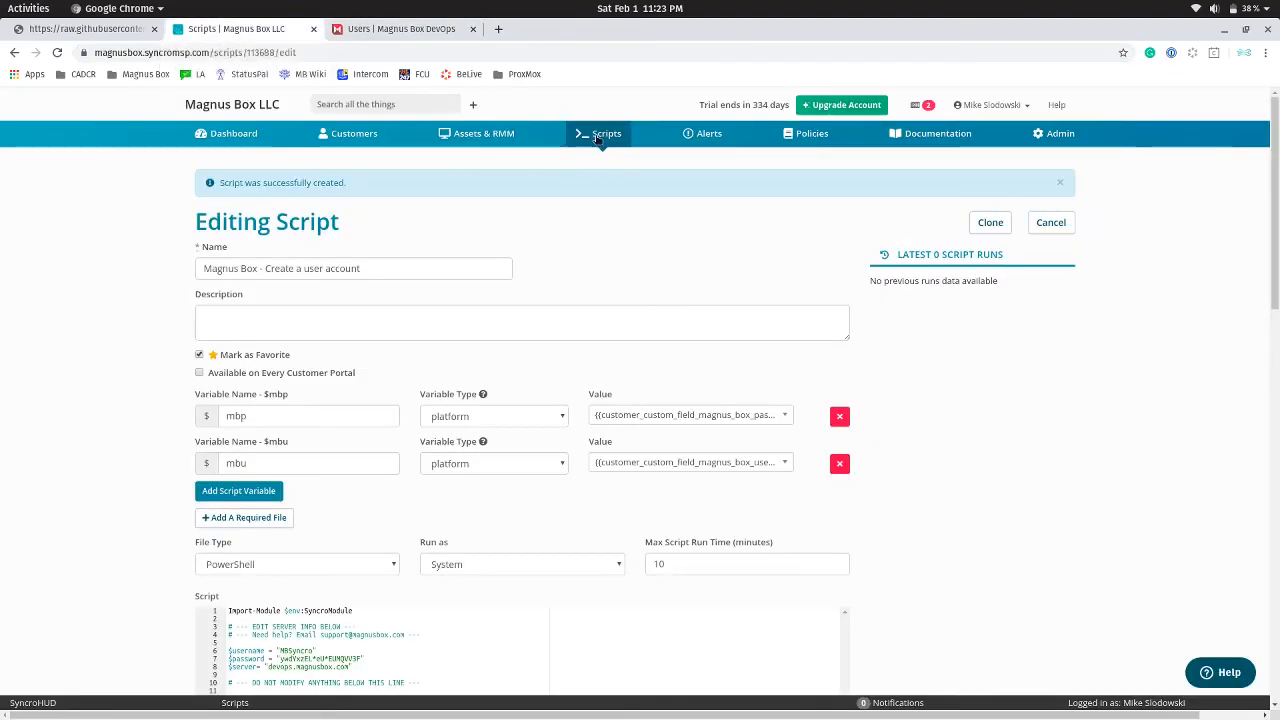
pyautogui.click(470, 140)
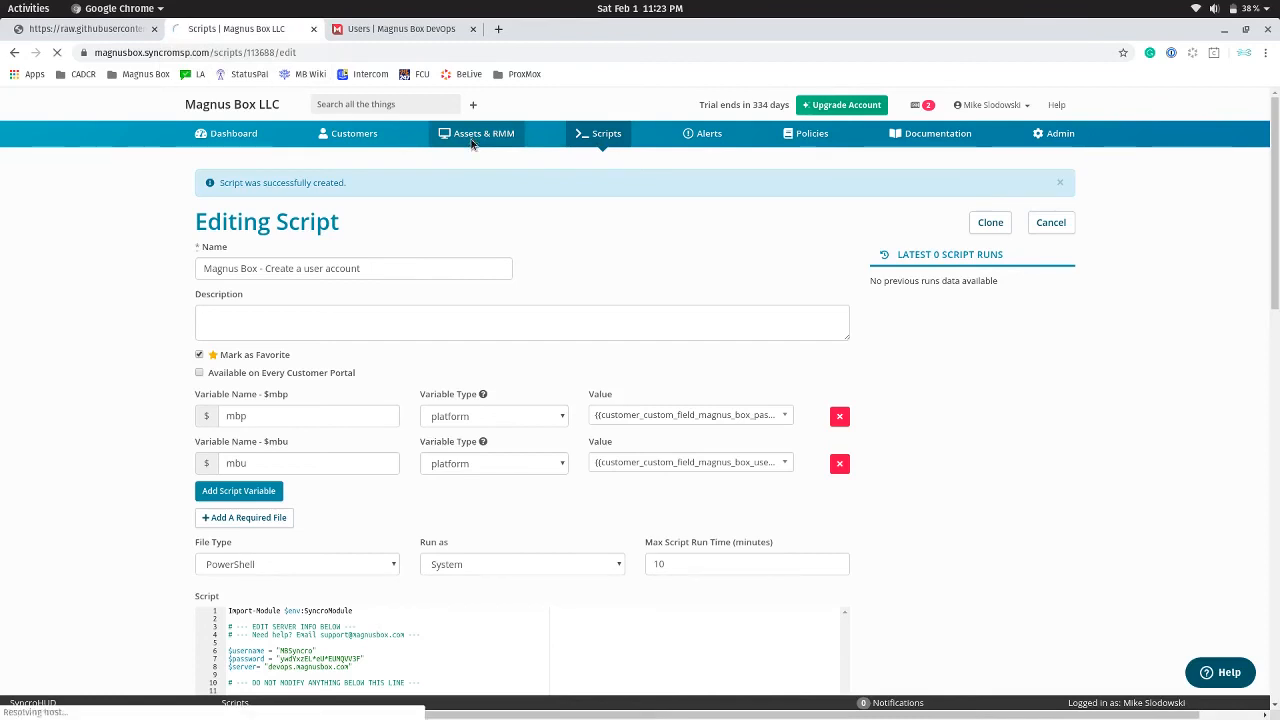
# Select all four assets and run 'Magnus Box - Create a user account' on them once, now
pyautogui.scroll(-3, 588, 345)
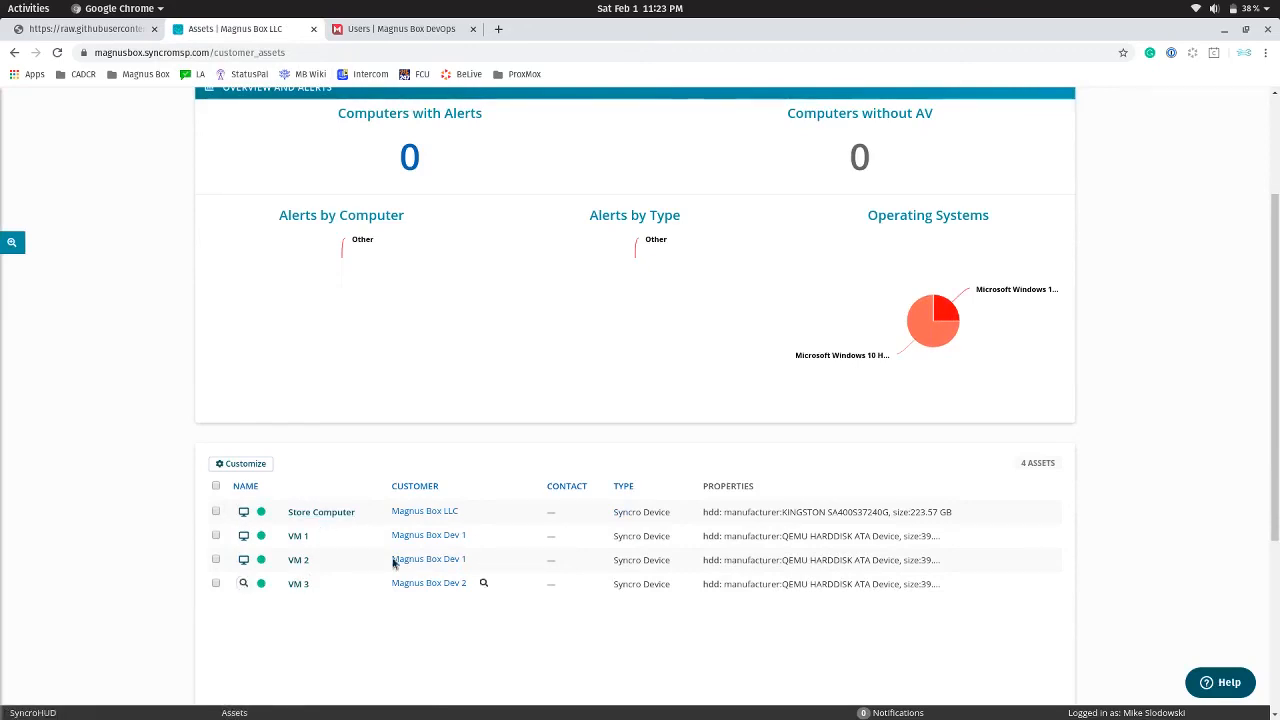
pyautogui.click(215, 486)
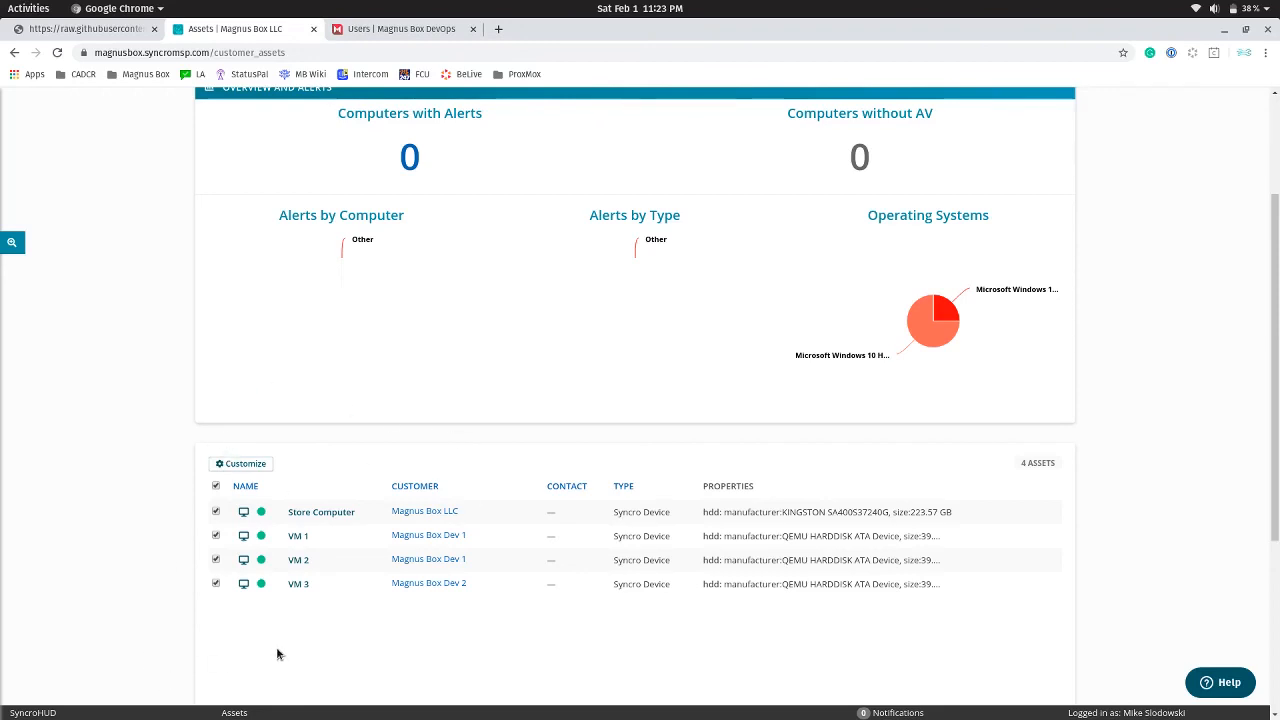
pyautogui.scroll(3, 582, 508)
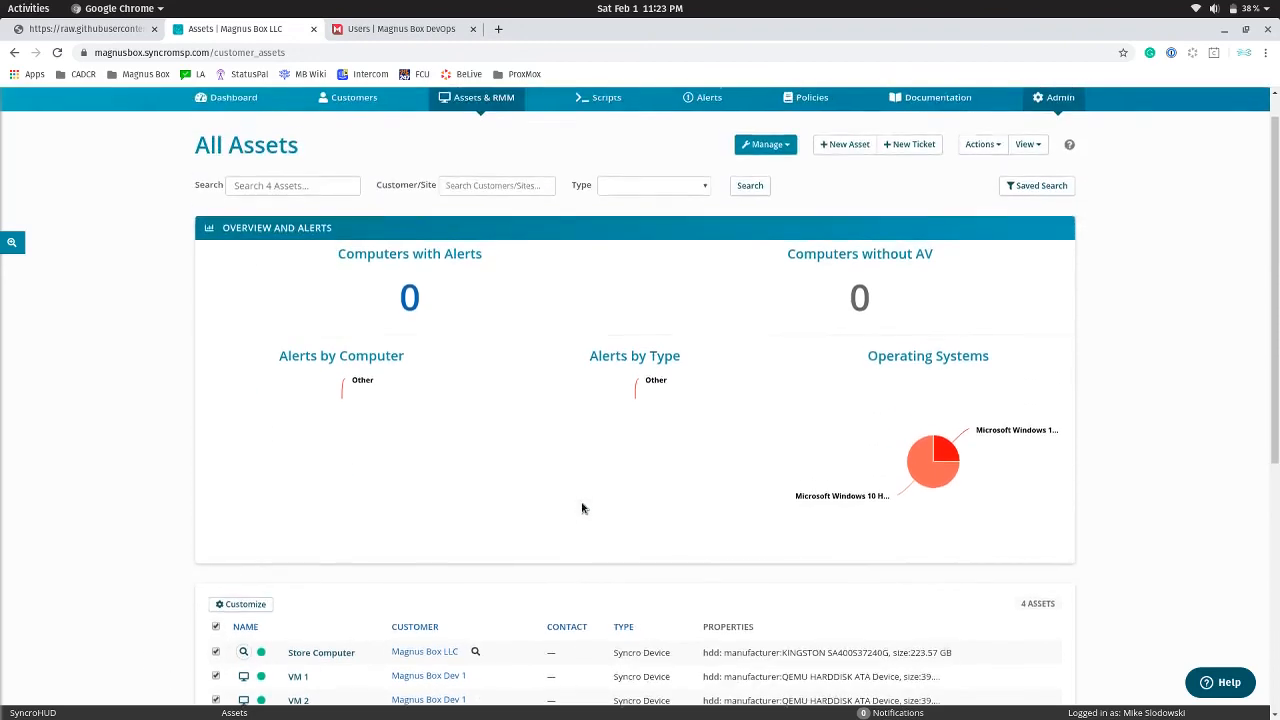
pyautogui.scroll(1, 582, 508)
pyautogui.click(766, 181)
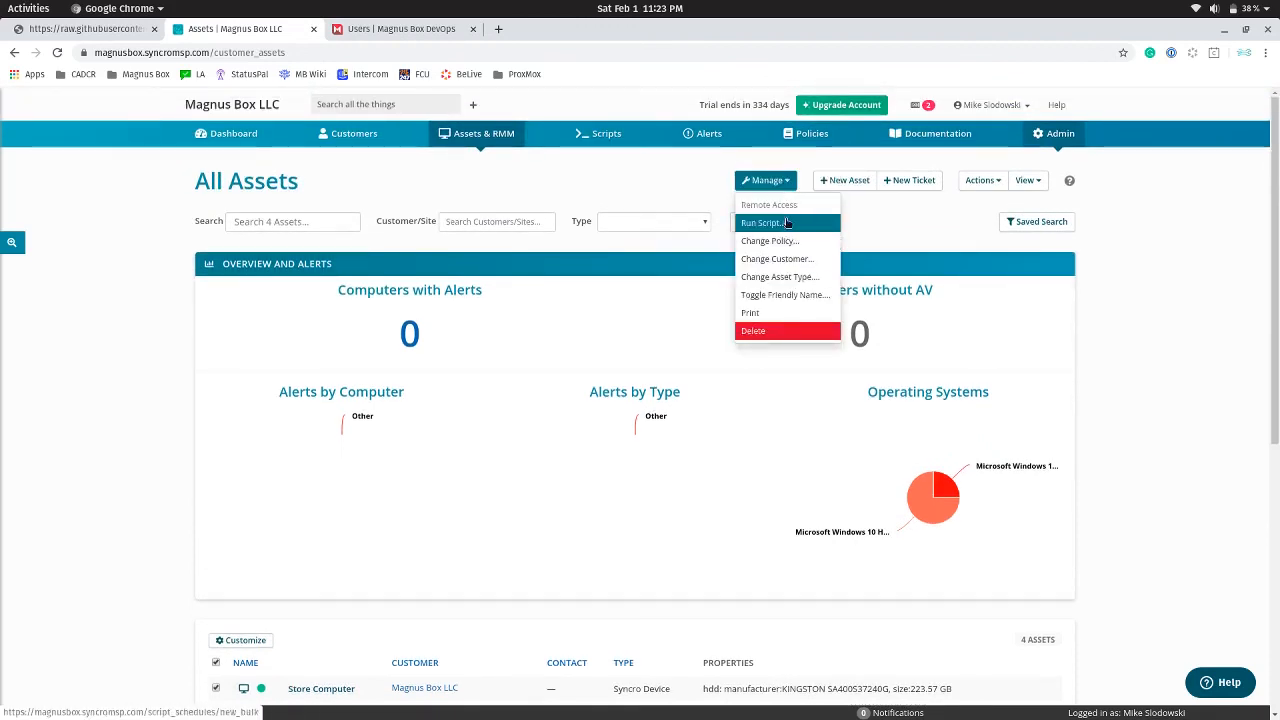
pyautogui.click(787, 223)
pyautogui.click(535, 194)
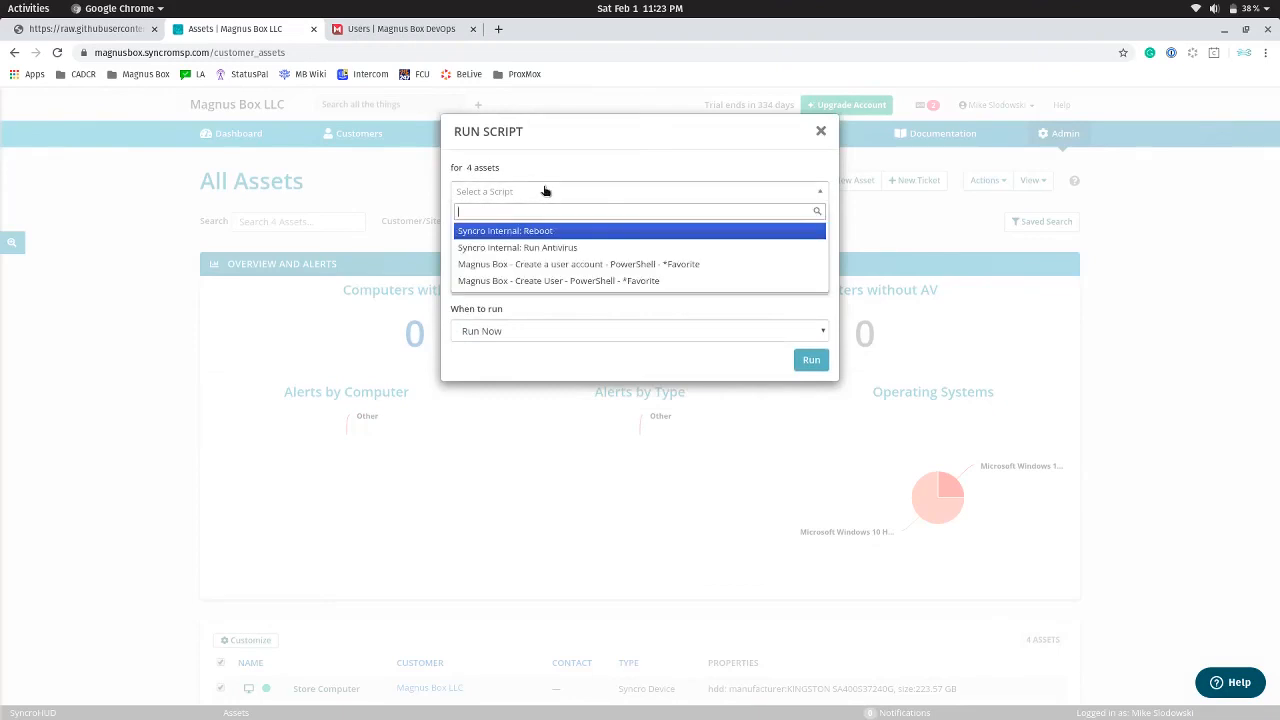
pyautogui.click(620, 264)
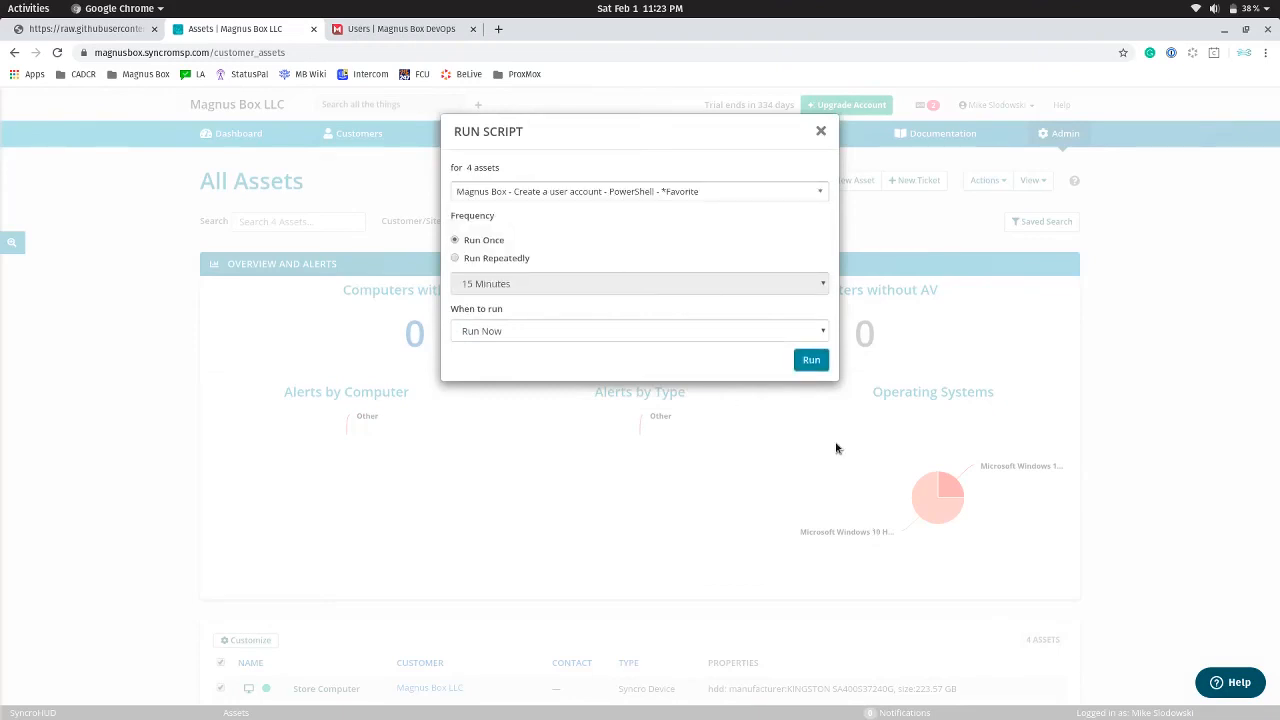
pyautogui.click(810, 362)
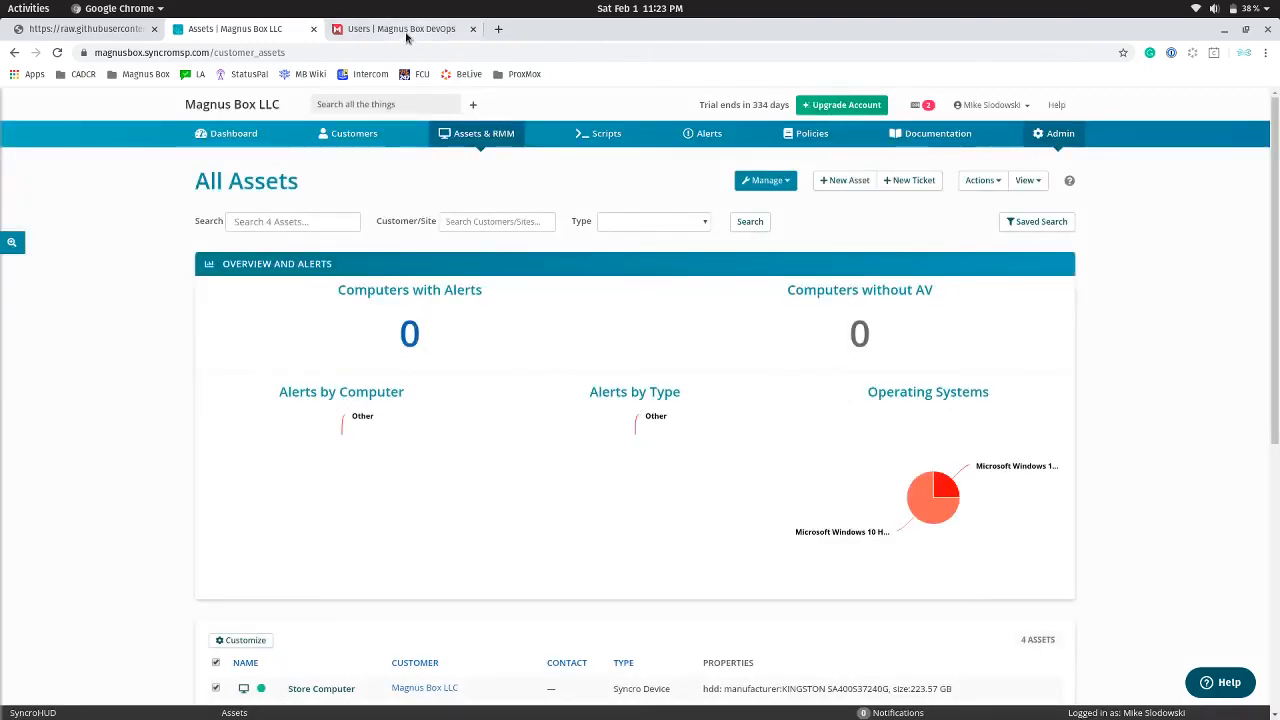
pyautogui.click(405, 29)
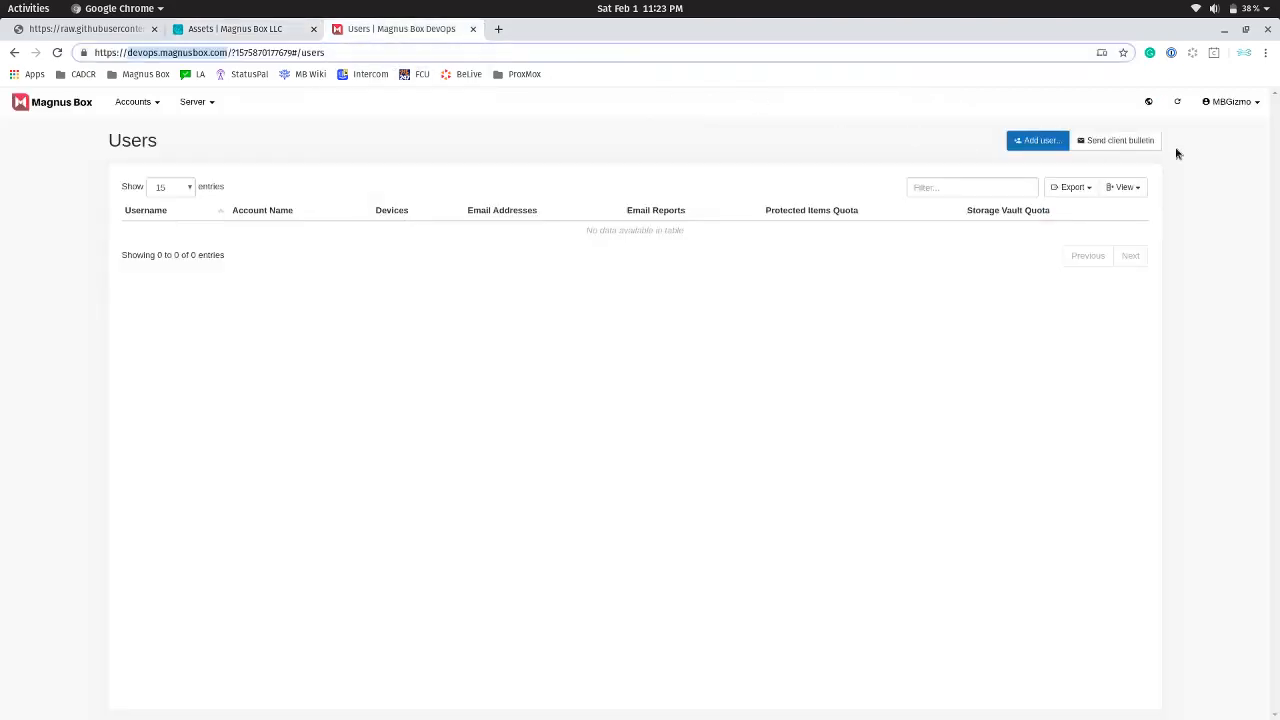
# Refresh the Users list twice until MBSyncroDev1, MBSyncroDev2 and MBSyncroInstall appear
pyautogui.click(1179, 102)
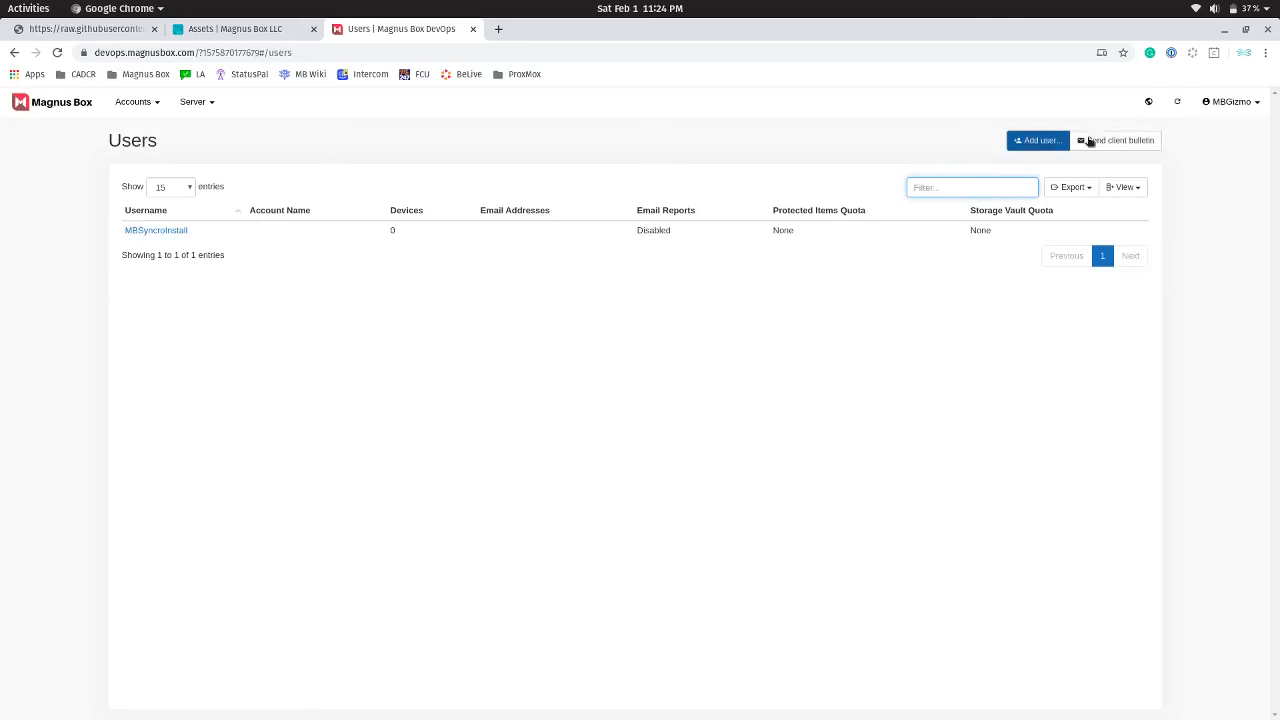
pyautogui.click(1178, 104)
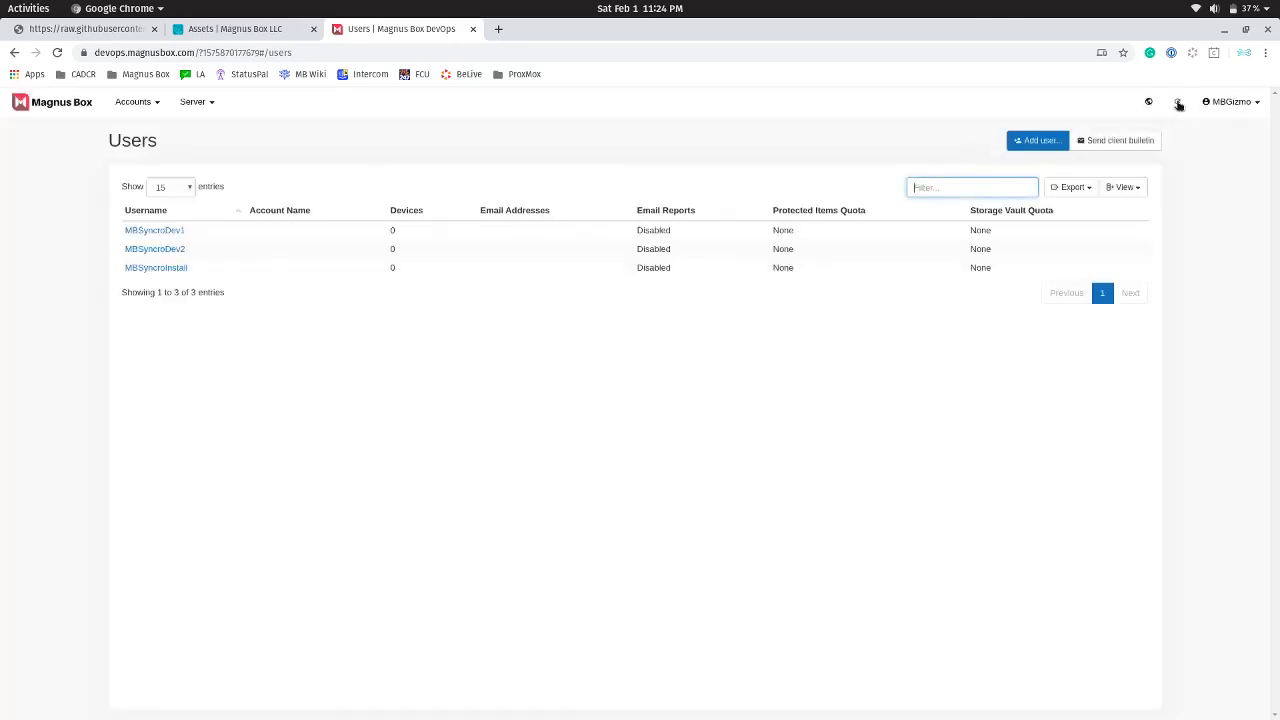